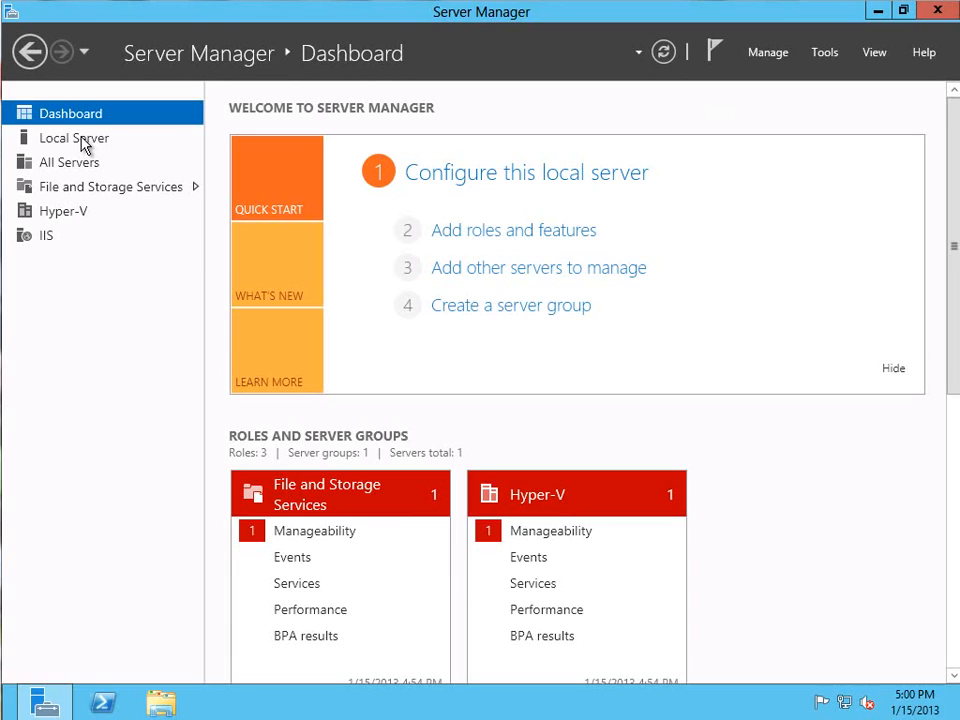
# Step: Examine the roles and features already installed on the local server
pyautogui.click(82, 146)
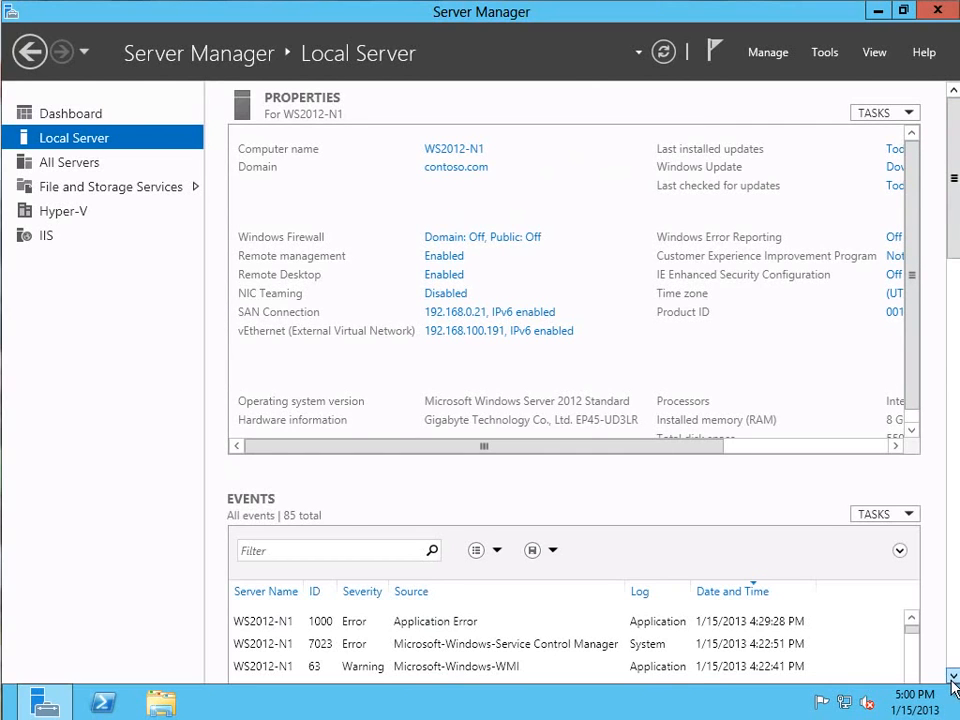
pyautogui.moveTo(953, 677); pyautogui.dragTo(953, 677)
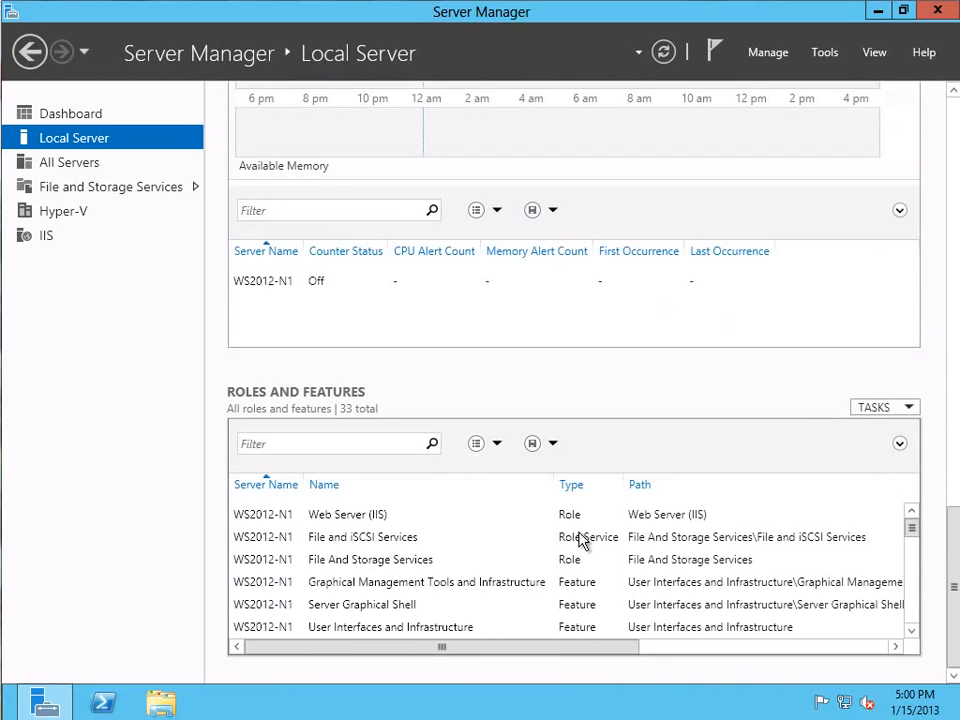
pyautogui.click(910, 631)
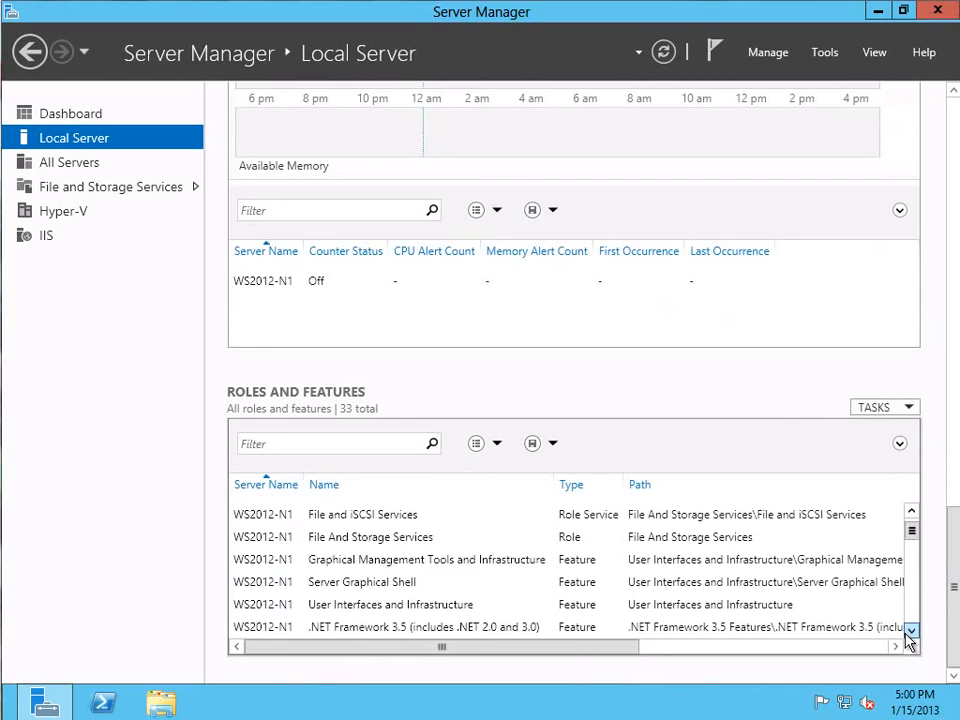
pyautogui.click(908, 634)
pyautogui.click(908, 634)
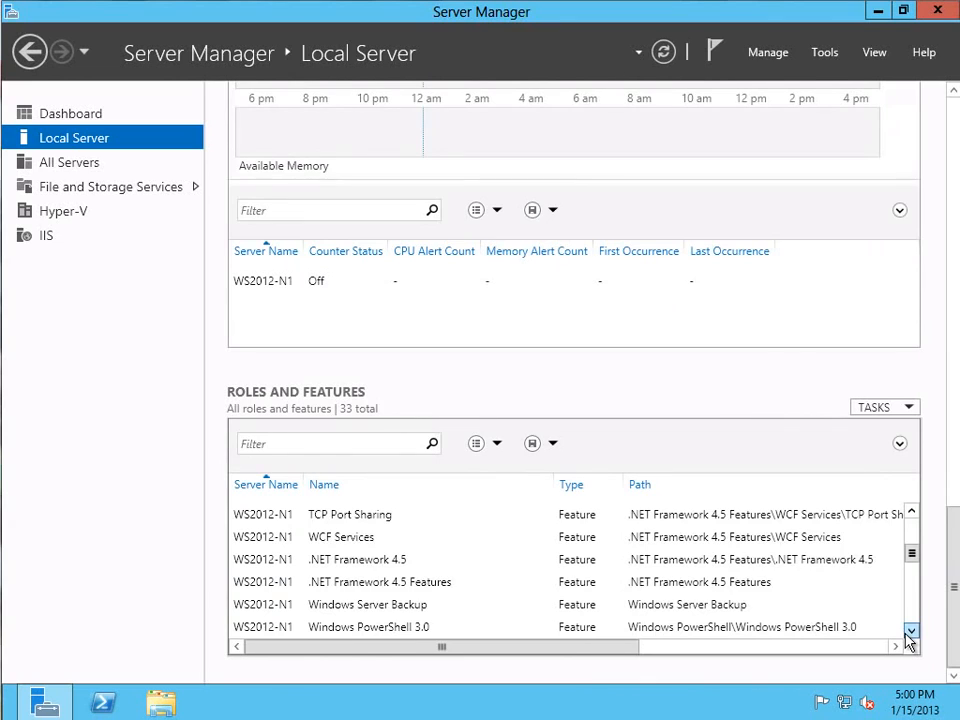
pyautogui.click(910, 631)
pyautogui.click(910, 631)
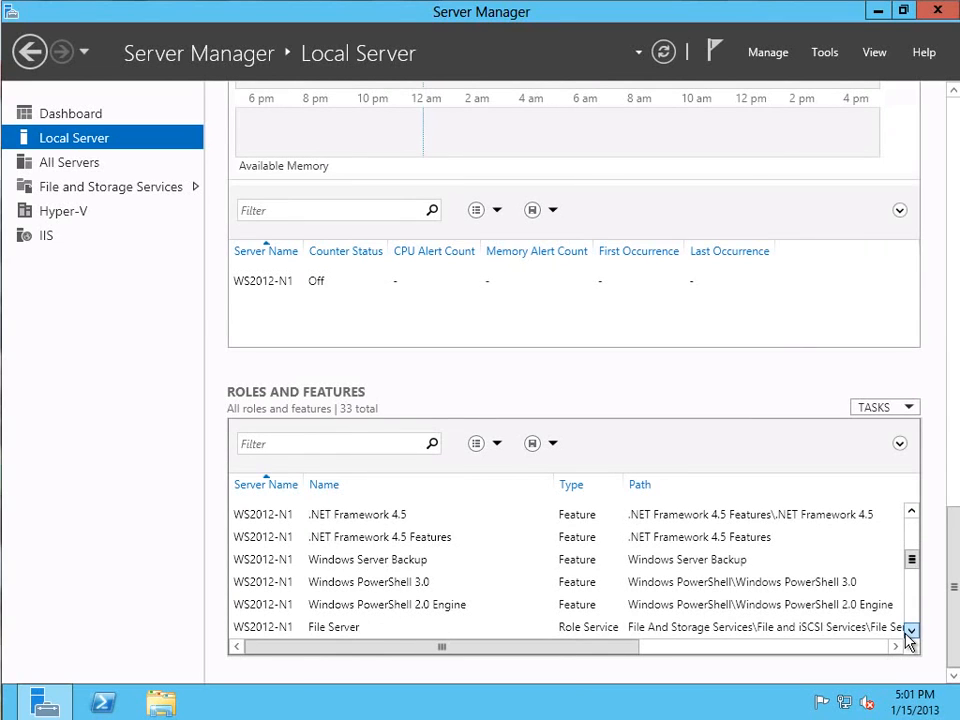
pyautogui.click(910, 632)
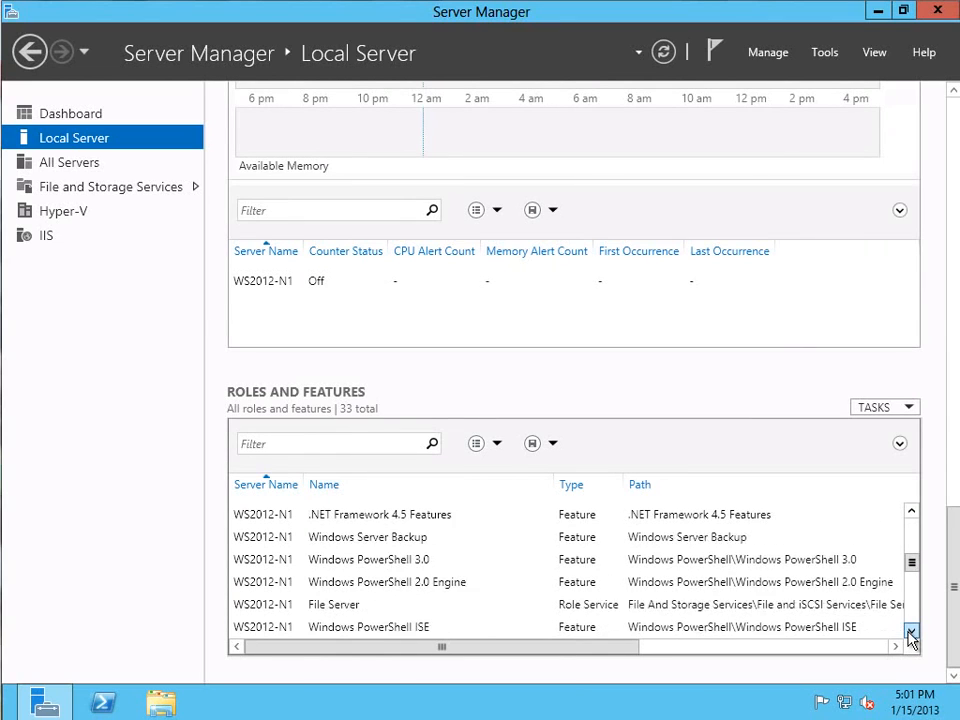
pyautogui.click(910, 632)
pyautogui.click(910, 632)
pyautogui.click(910, 632)
pyautogui.click(910, 632)
pyautogui.click(910, 632)
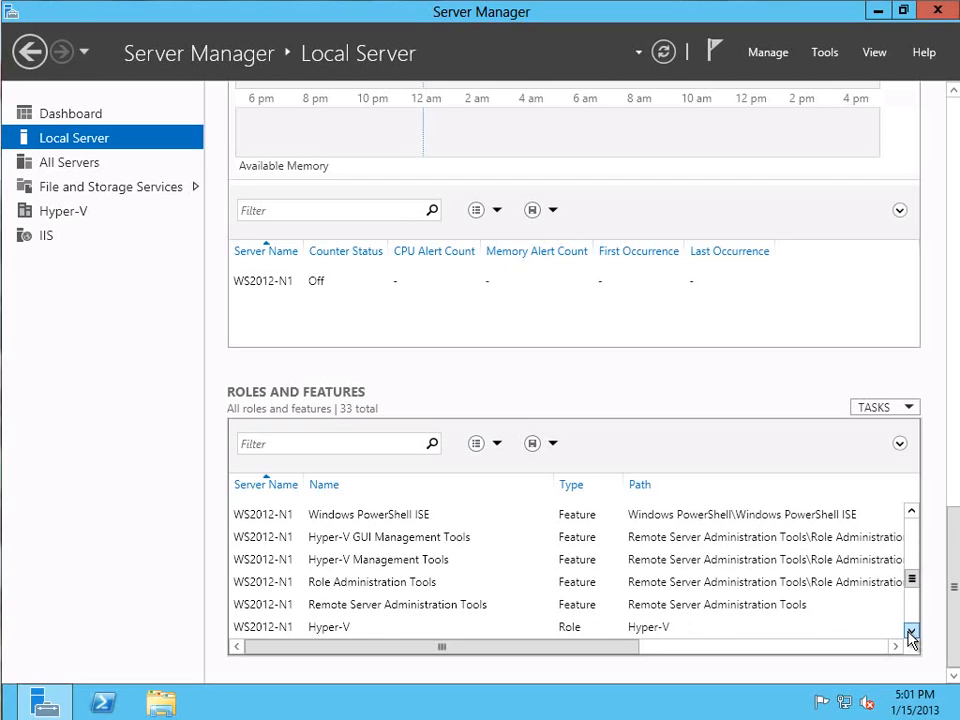
pyautogui.click(910, 632)
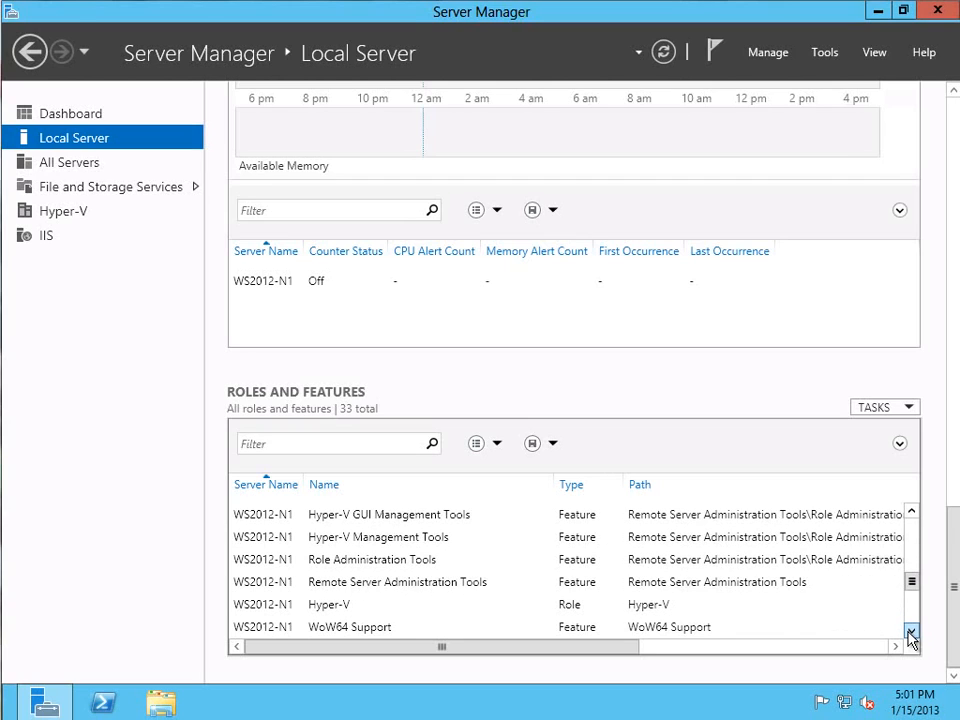
pyautogui.click(910, 632)
pyautogui.click(910, 632)
pyautogui.click(910, 632)
pyautogui.click(910, 632)
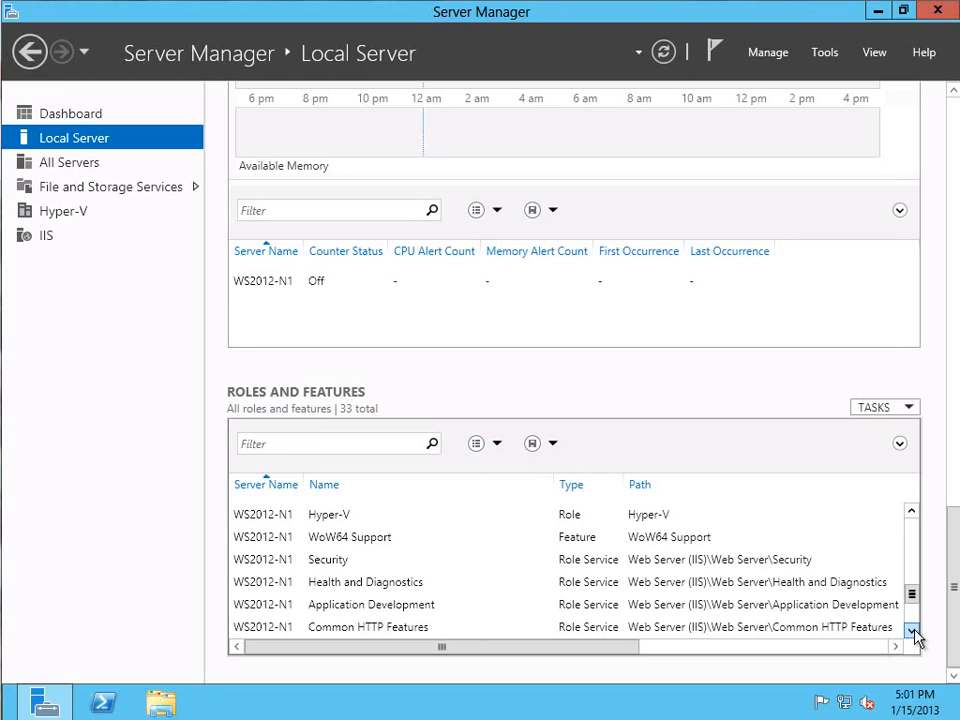
pyautogui.click(910, 632)
pyautogui.click(910, 632)
pyautogui.click(910, 632)
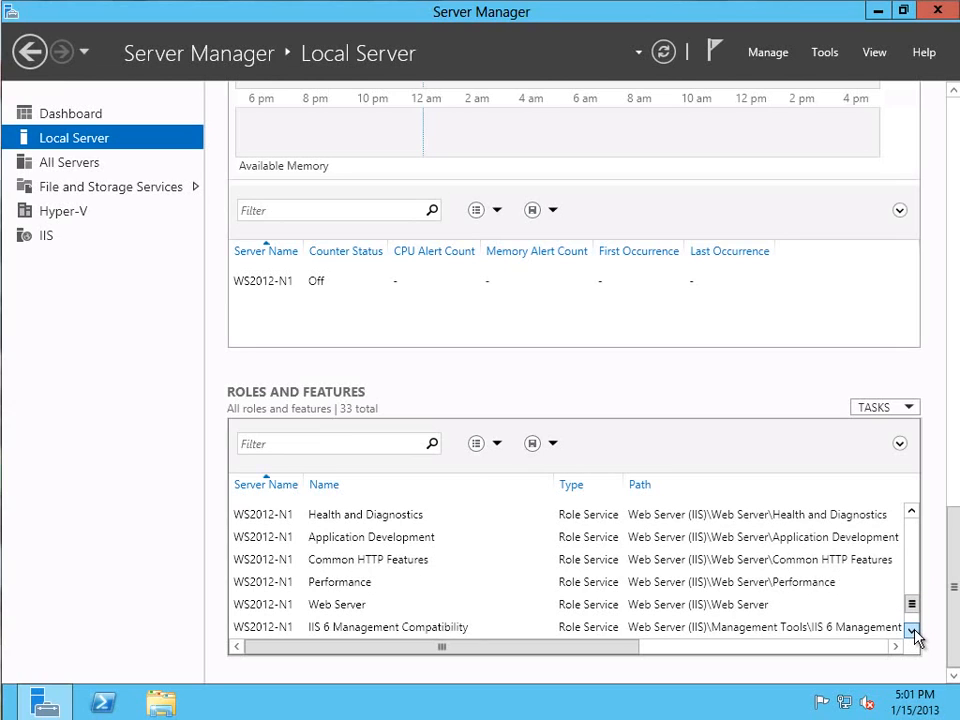
pyautogui.click(910, 632)
pyautogui.click(910, 632)
pyautogui.click(910, 632)
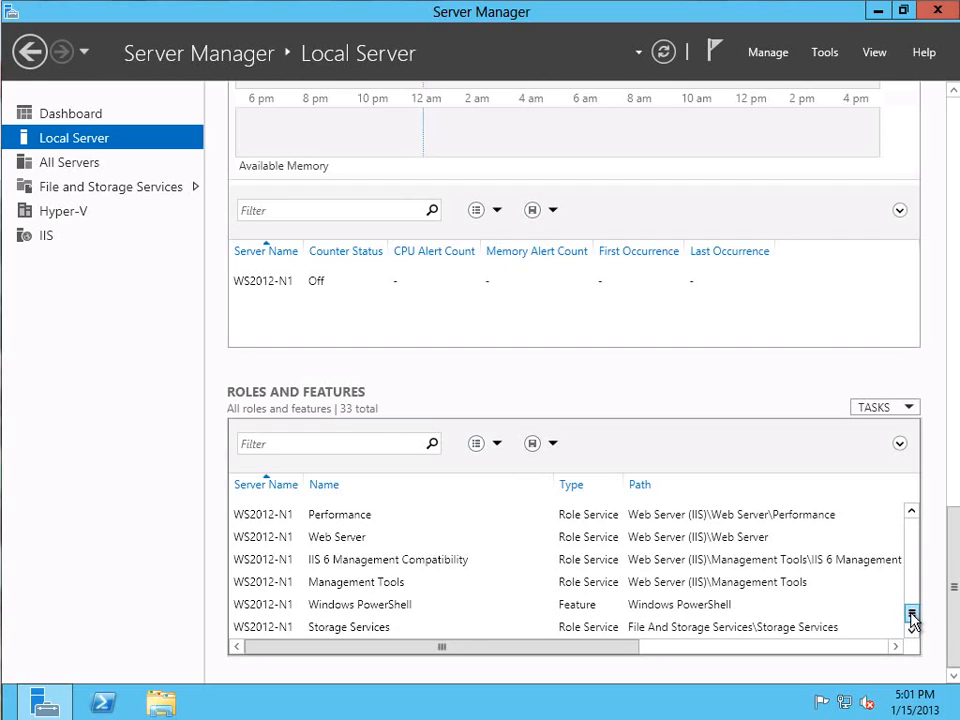
pyautogui.click(912, 537)
pyautogui.click(912, 541)
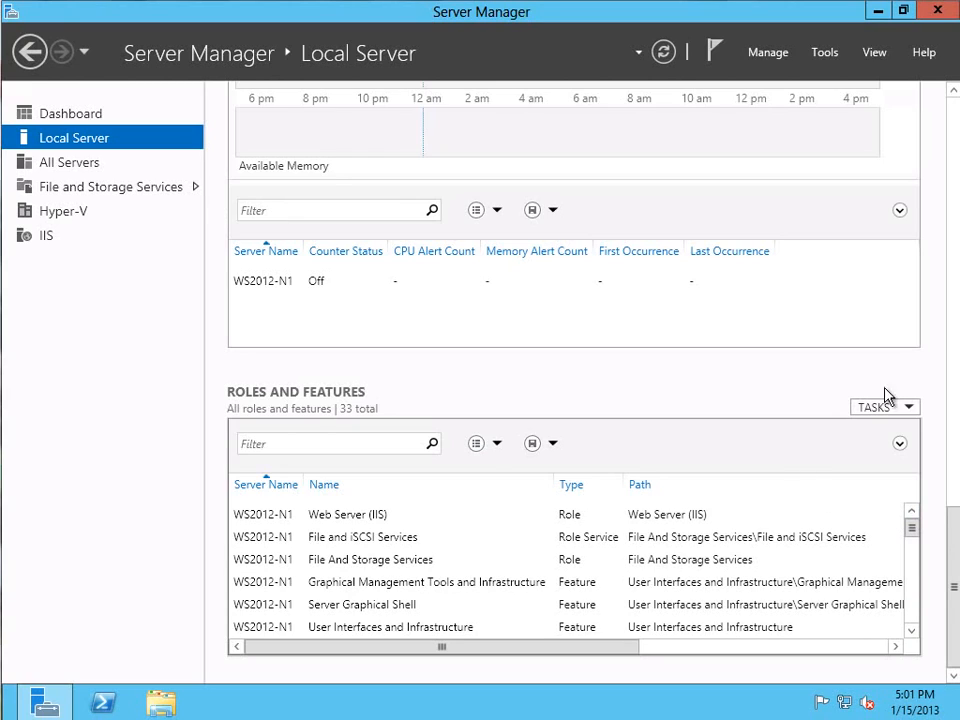
# Step: Start adding roles and features with a role-based or feature-based installation on the server WS2012-N1.contoso.com
pyautogui.click(905, 411)
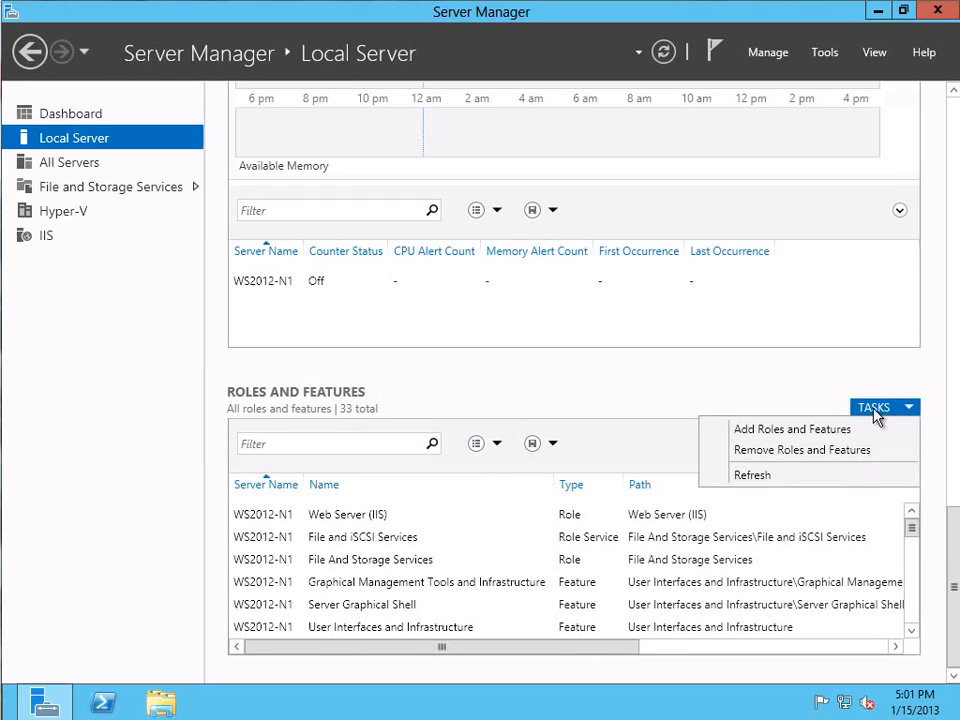
pyautogui.click(778, 432)
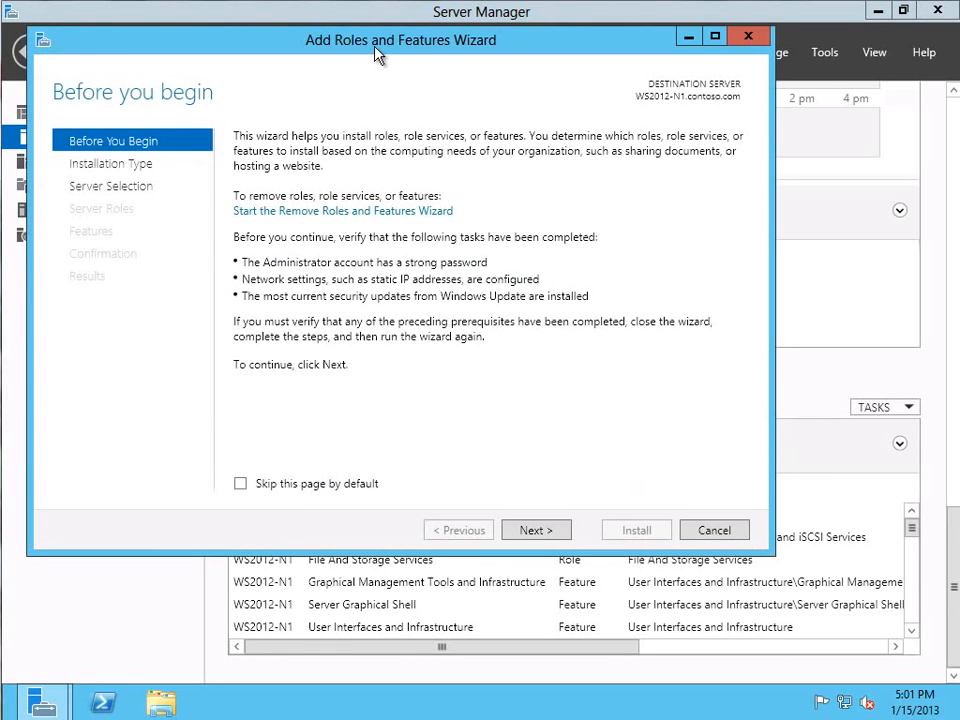
pyautogui.click(545, 533)
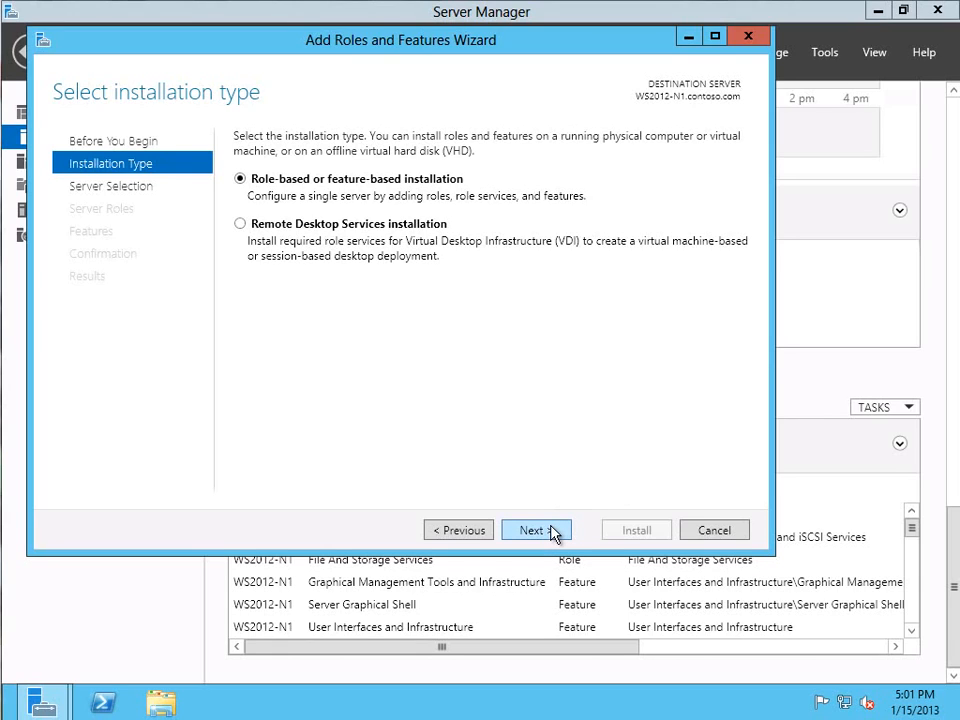
pyautogui.click(553, 535)
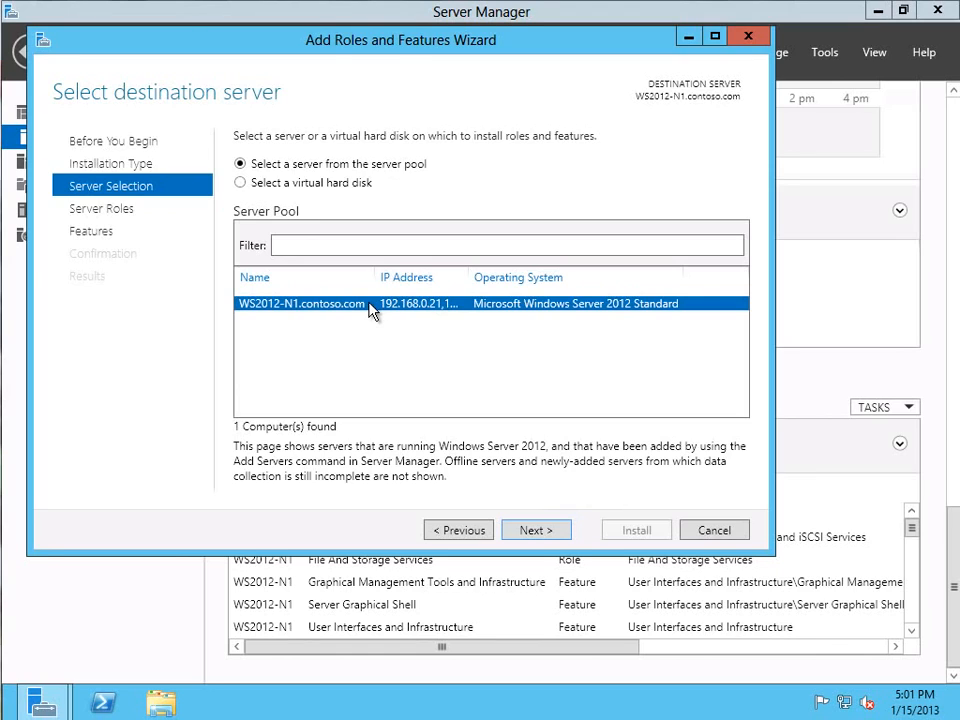
pyautogui.click(537, 532)
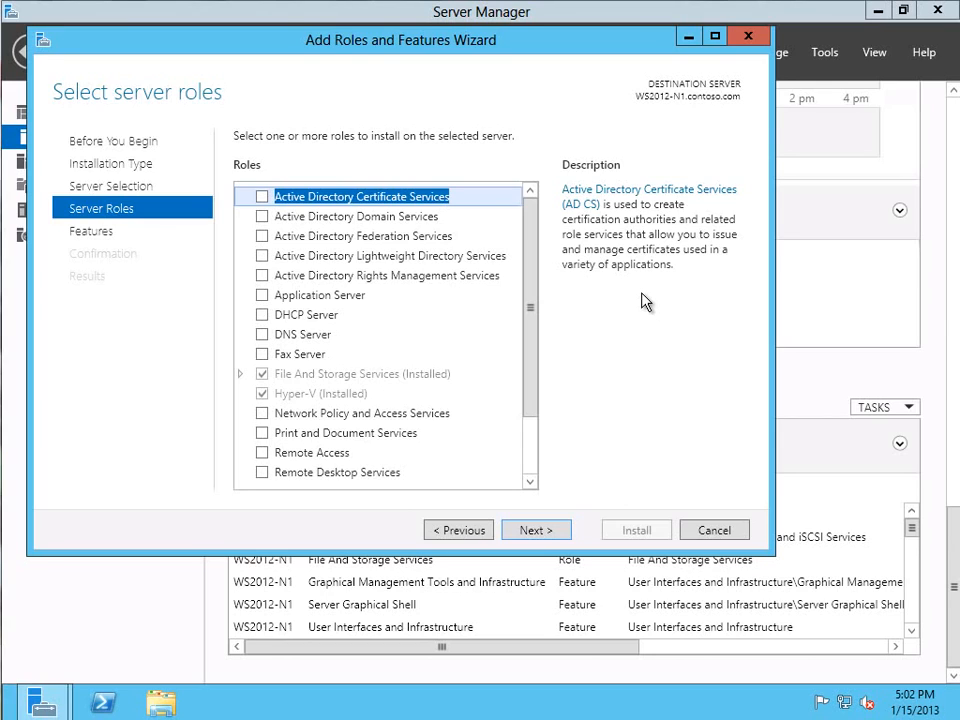
# Step: Select the Failover Clustering feature without adding a server role, and include its required management tools
pyautogui.click(82, 234)
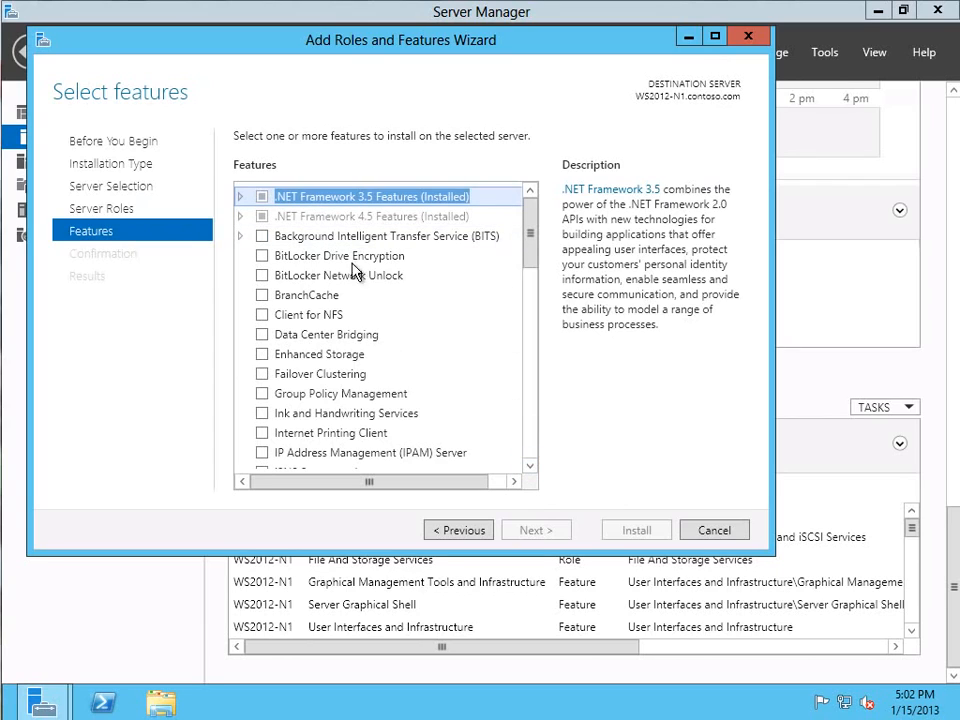
pyautogui.click(313, 376)
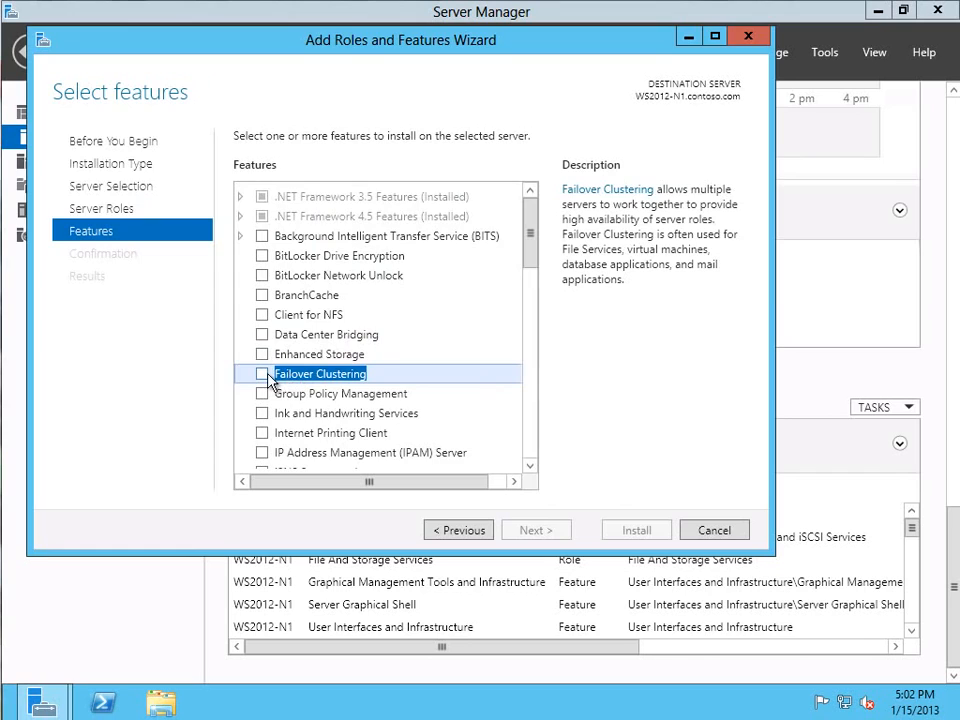
pyautogui.click(264, 375)
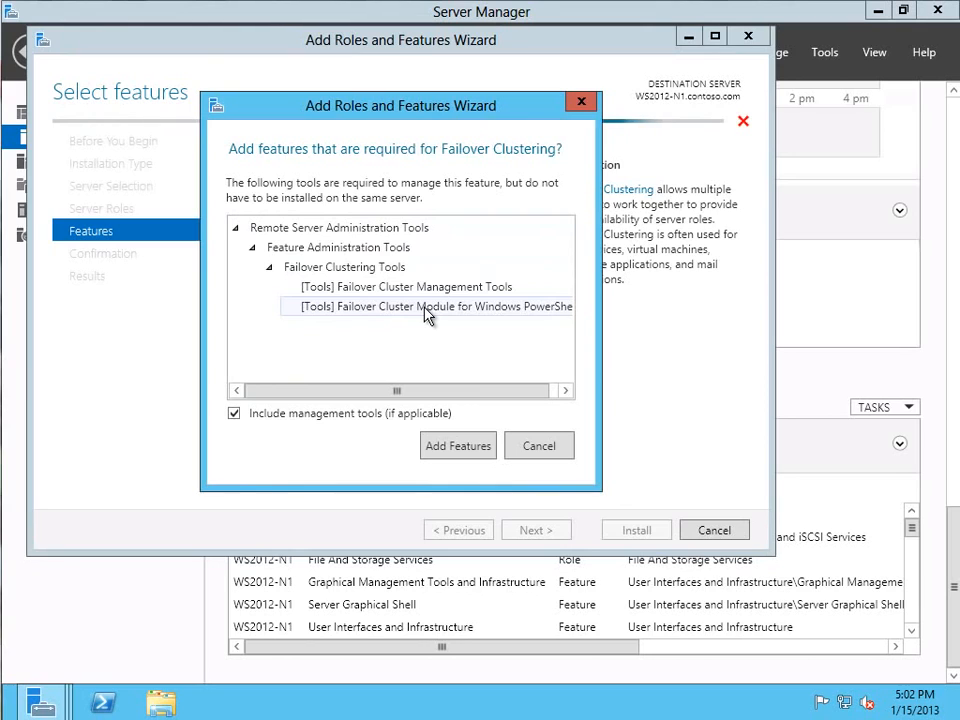
pyautogui.click(461, 445)
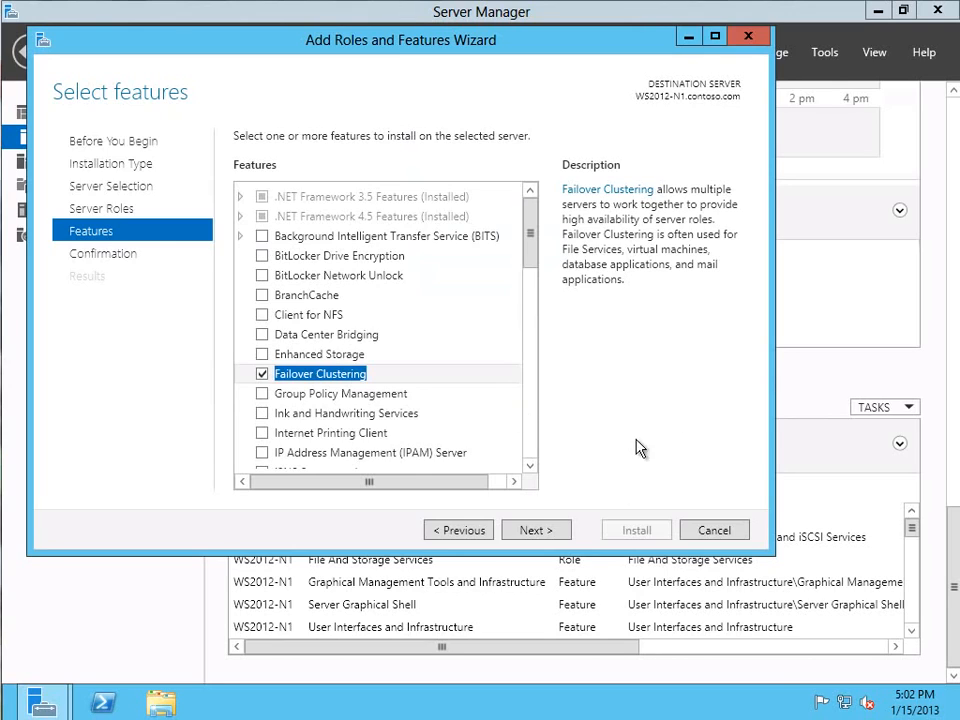
# Step: Install the selected Failover Clustering feature and its tools, without automatic restart, and close the wizard
pyautogui.click(553, 531)
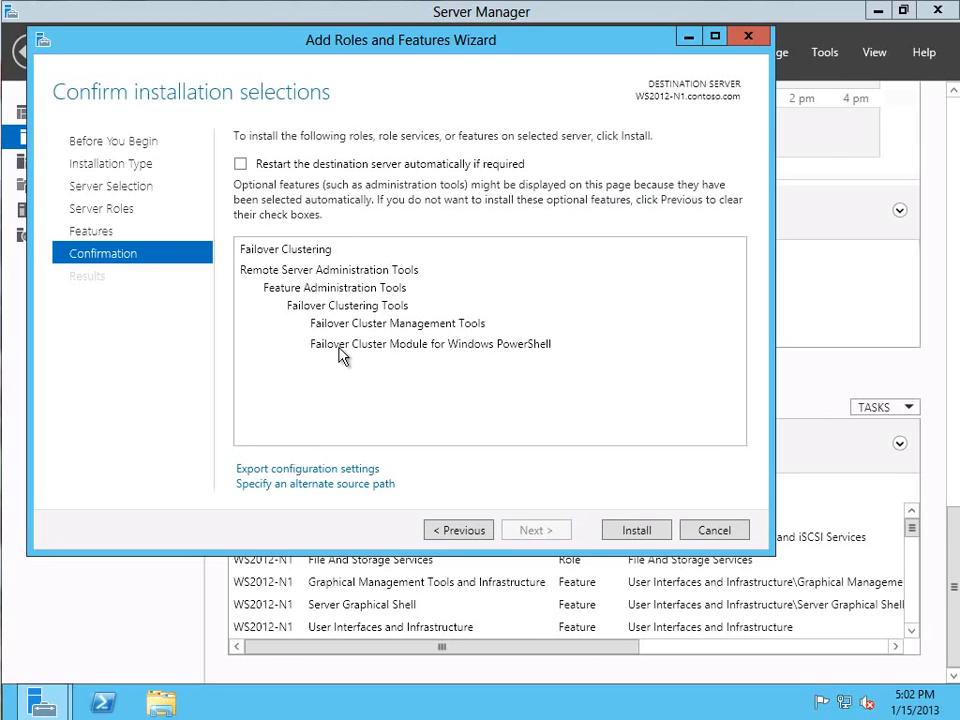
pyautogui.click(636, 531)
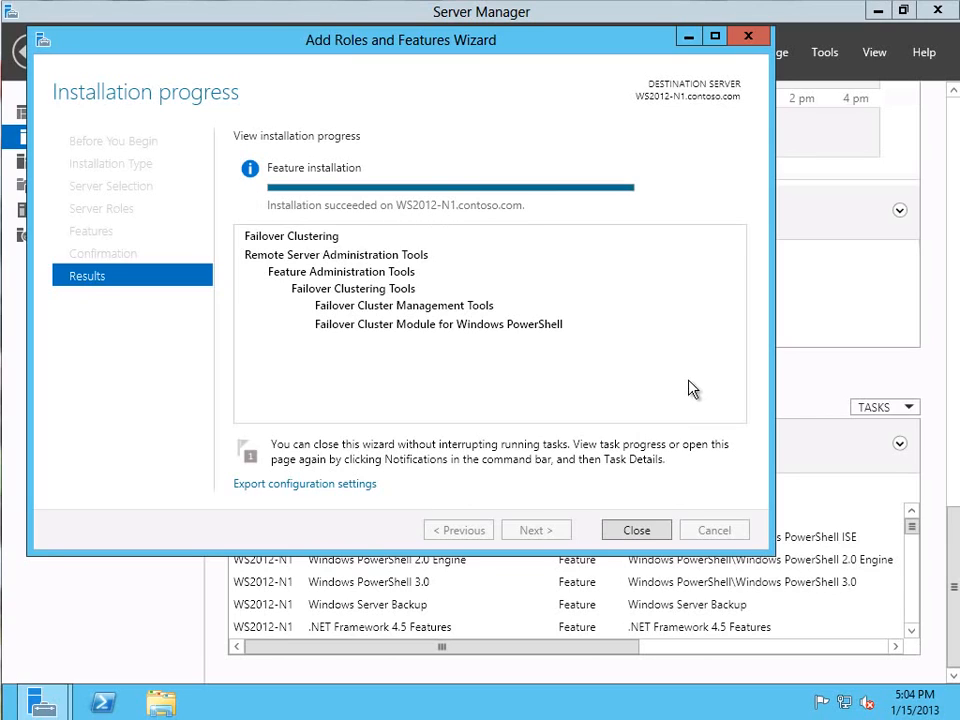
pyautogui.click(640, 531)
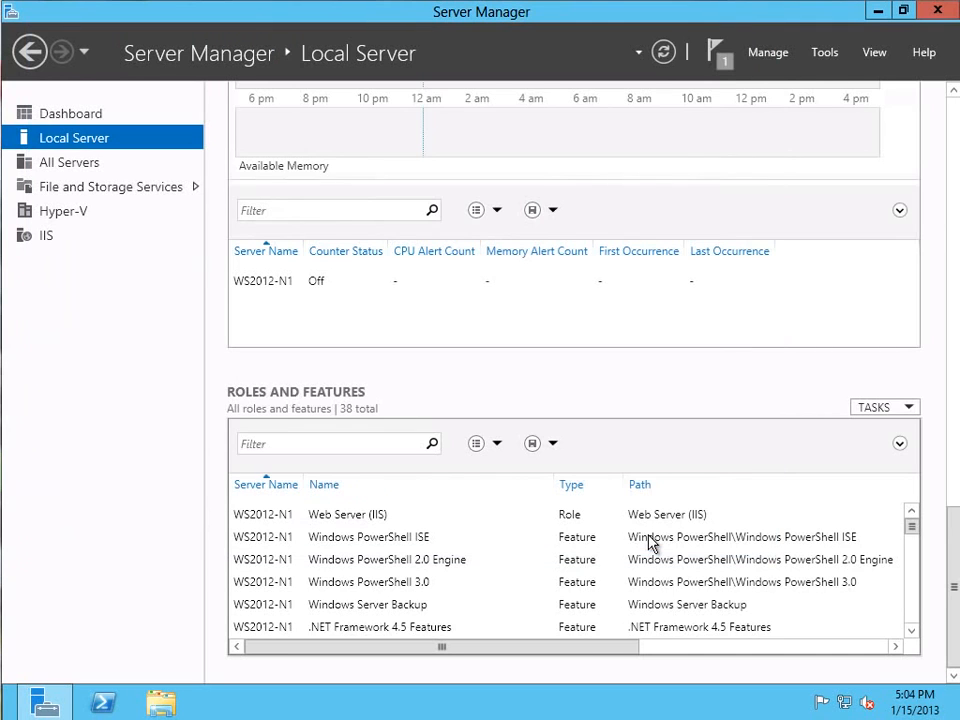
# Step: Check the local server's roles and features list for the Failover Clustering entries
pyautogui.click(911, 632)
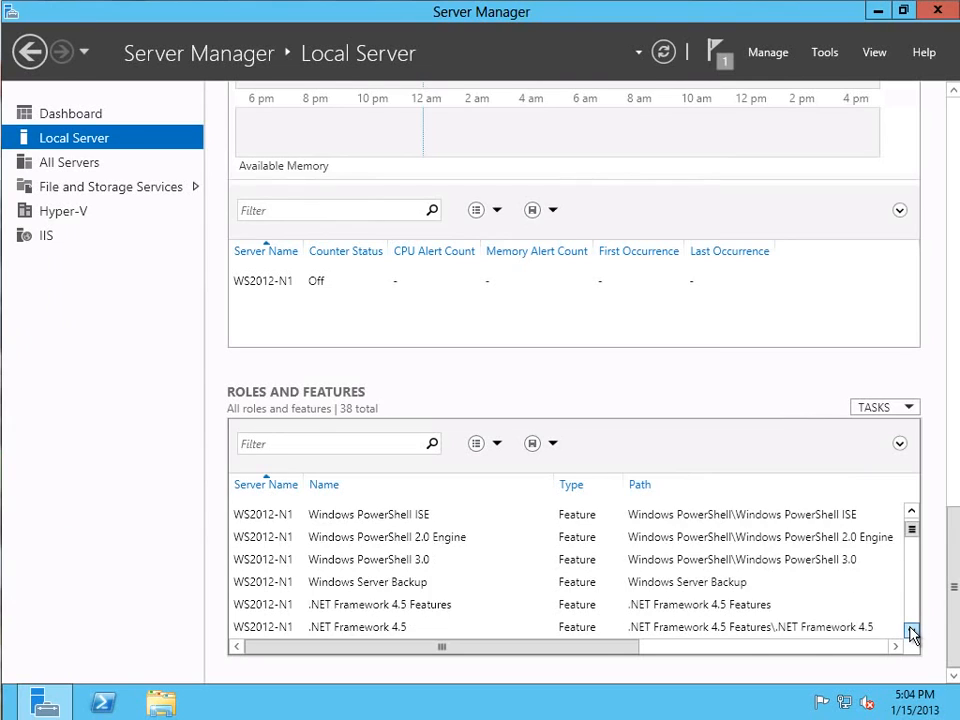
pyautogui.click(911, 632)
pyautogui.click(911, 632)
pyautogui.click(911, 632)
pyautogui.click(911, 632)
pyautogui.click(911, 632)
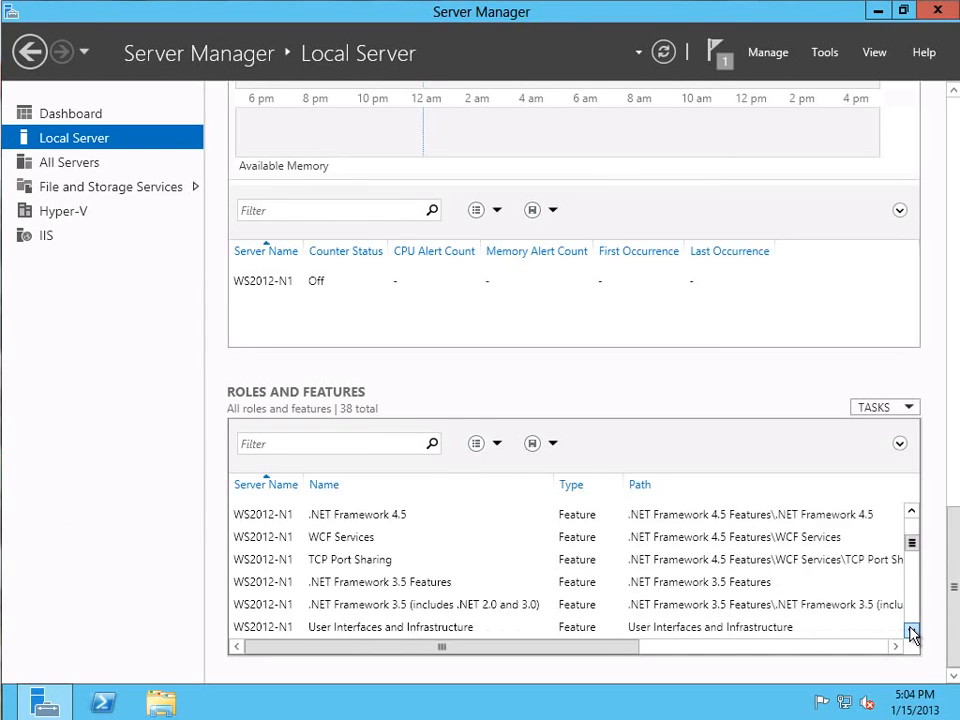
pyautogui.click(911, 632)
pyautogui.click(911, 632)
pyautogui.click(911, 632)
pyautogui.click(911, 632)
pyautogui.click(911, 632)
pyautogui.click(911, 632)
pyautogui.click(911, 632)
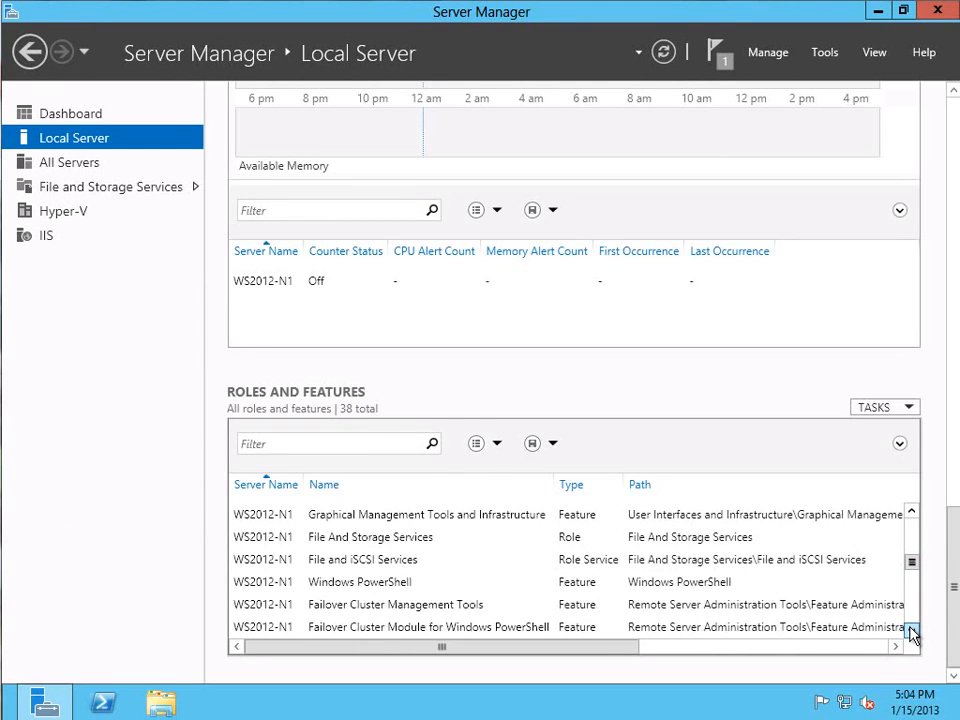
pyautogui.click(911, 632)
pyautogui.click(911, 632)
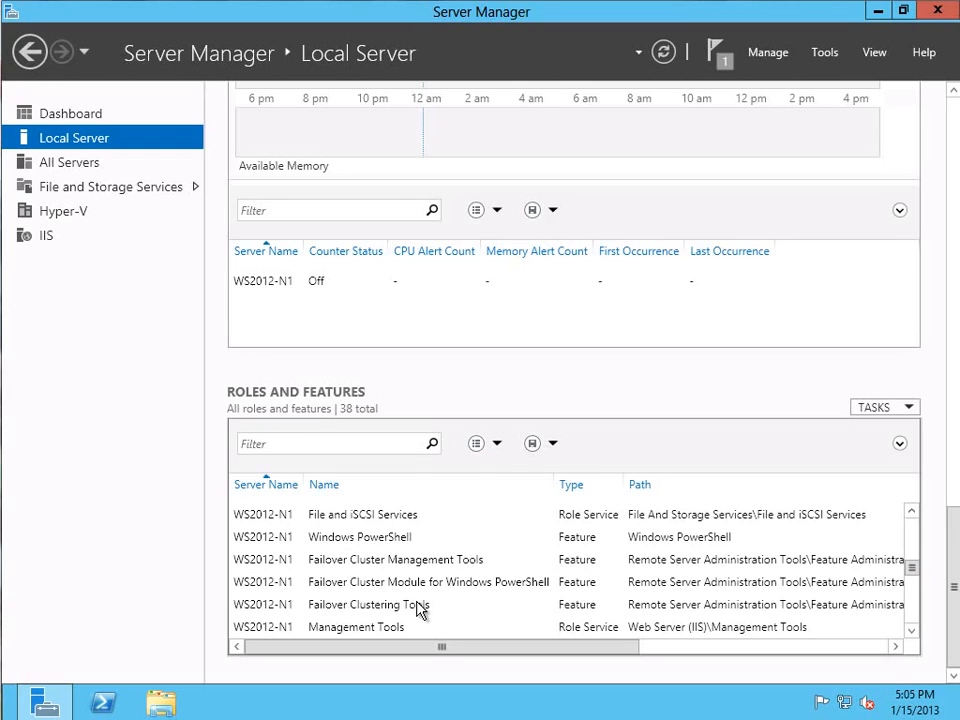
# Step: Open Failover Cluster Manager and start validating a configuration, proceeding to the server selection
pyautogui.click(825, 55)
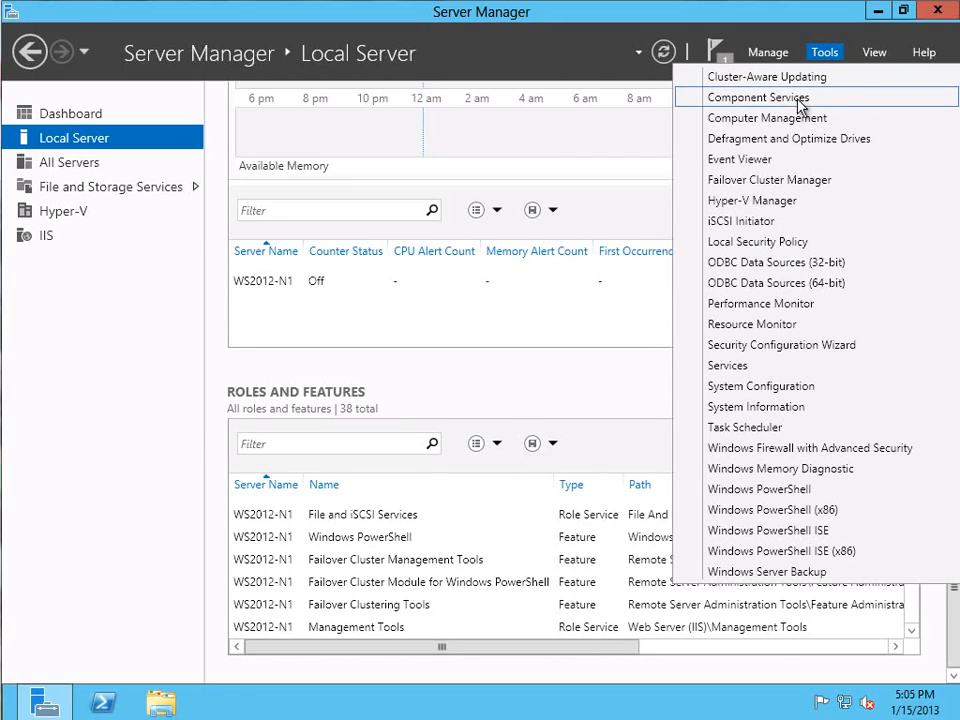
pyautogui.click(758, 182)
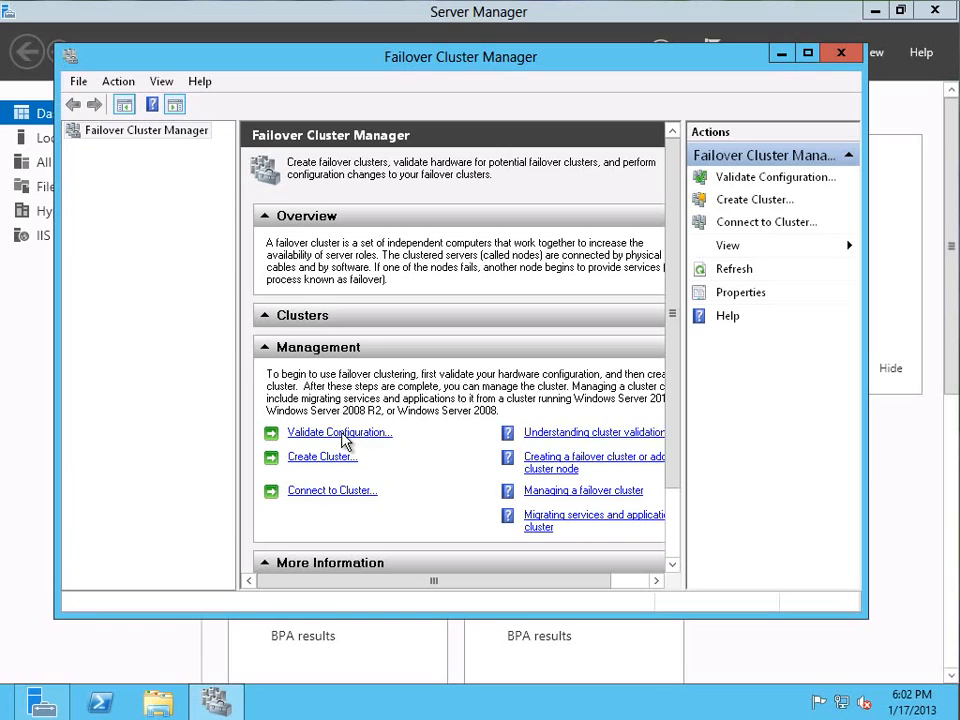
pyautogui.click(341, 434)
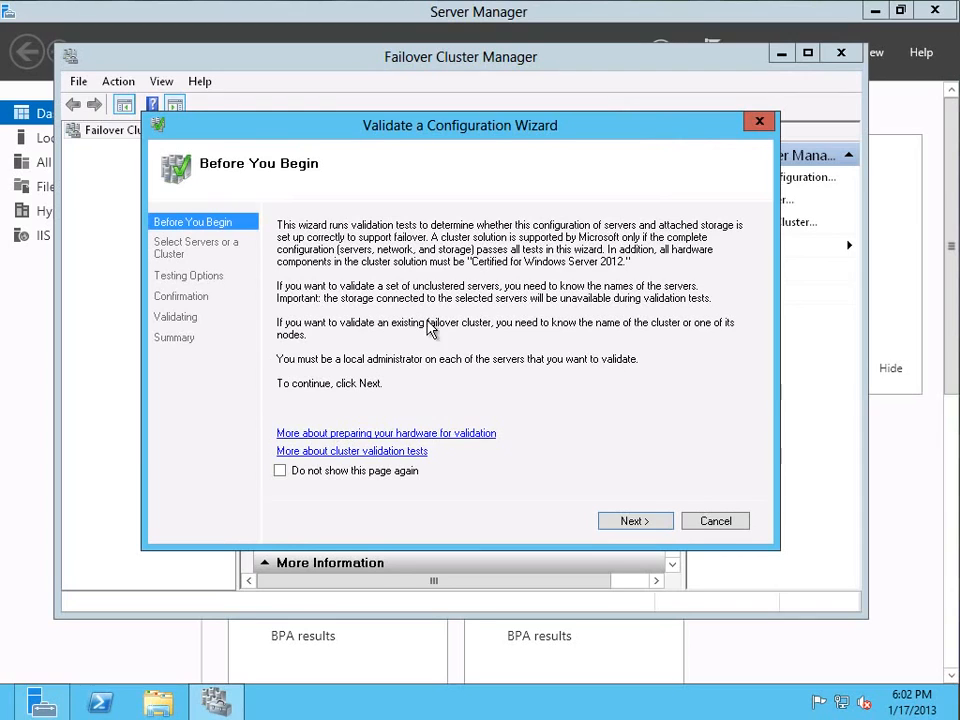
pyautogui.click(630, 522)
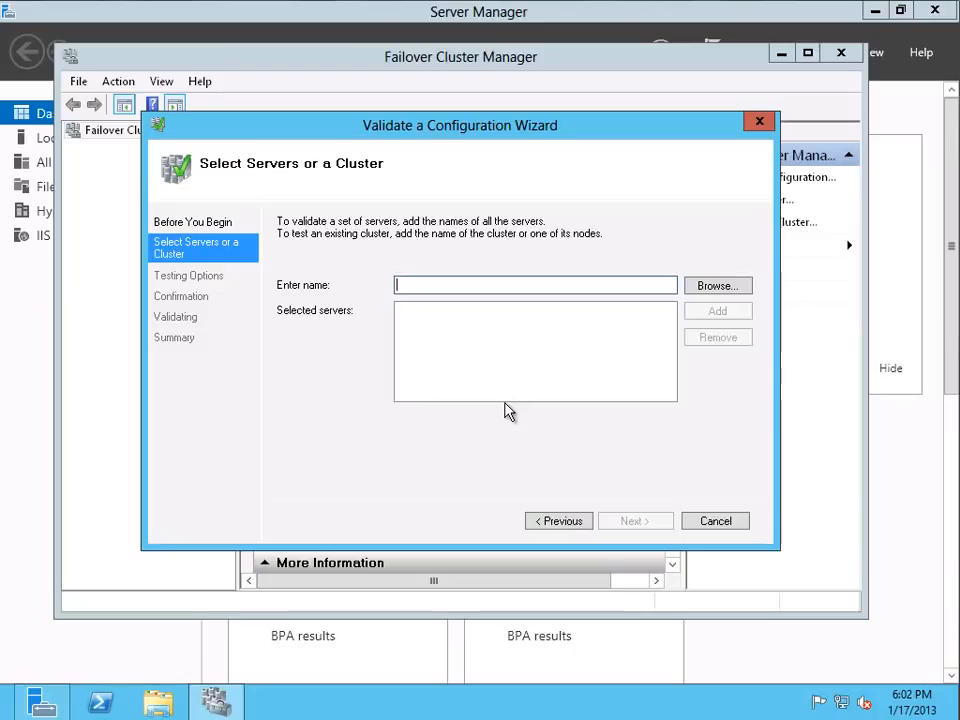
# Step: Add the server ws2012-n1 to the servers selected for cluster validation
pyautogui.write('w')
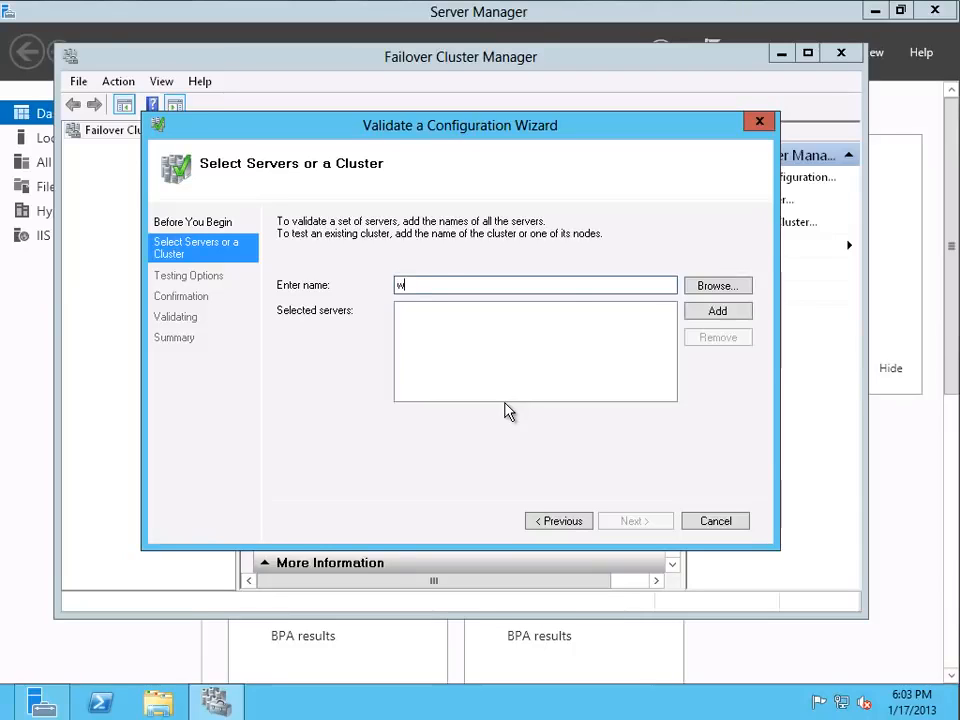
pyautogui.write('s2012-n1')
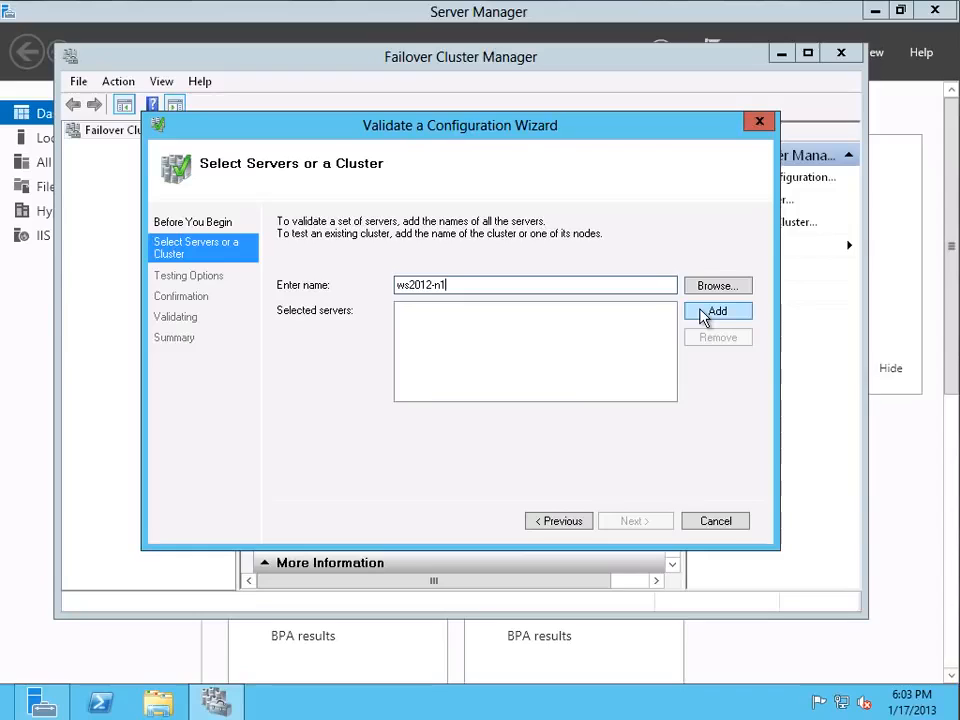
pyautogui.click(703, 313)
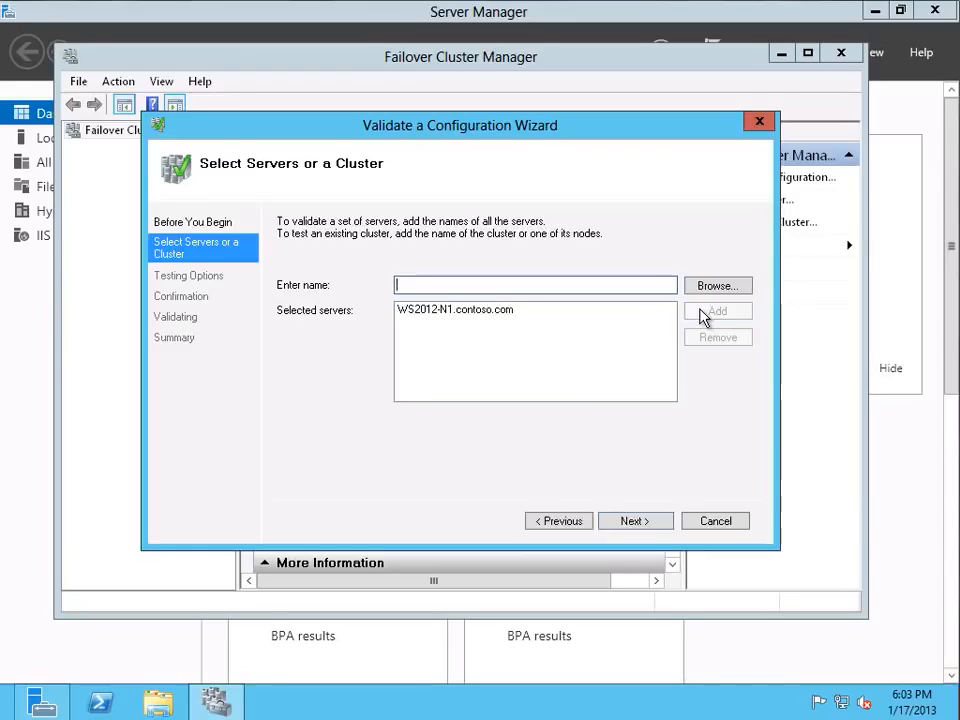
# Step: Add the server ws2012-n2 to the servers selected for validation and proceed to the testing options
pyautogui.write('ws20')
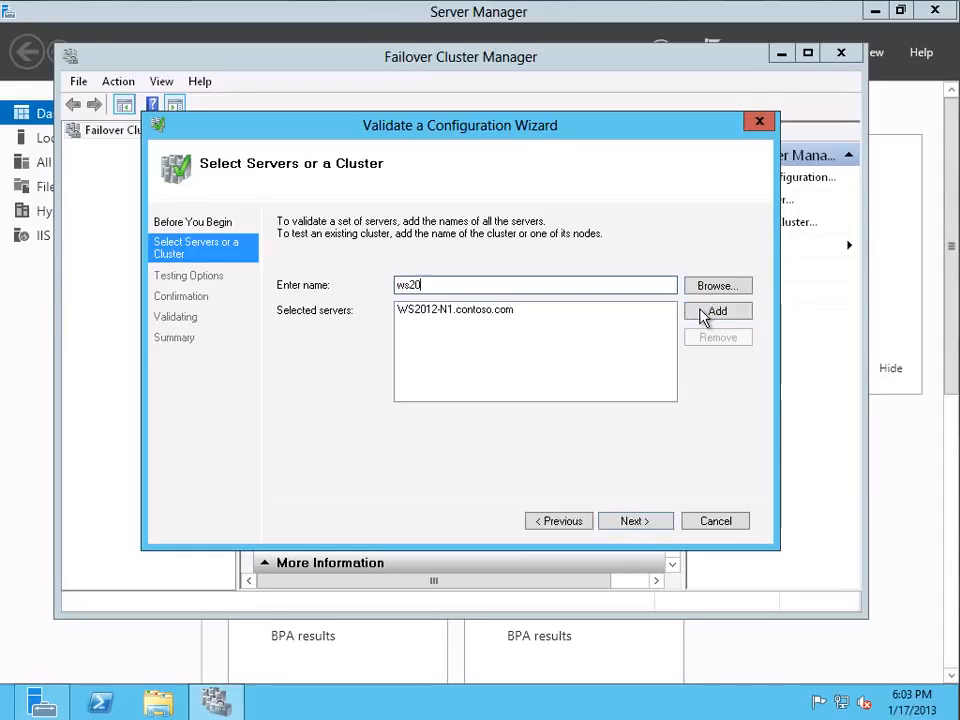
pyautogui.write('12-n2')
pyautogui.click(733, 311)
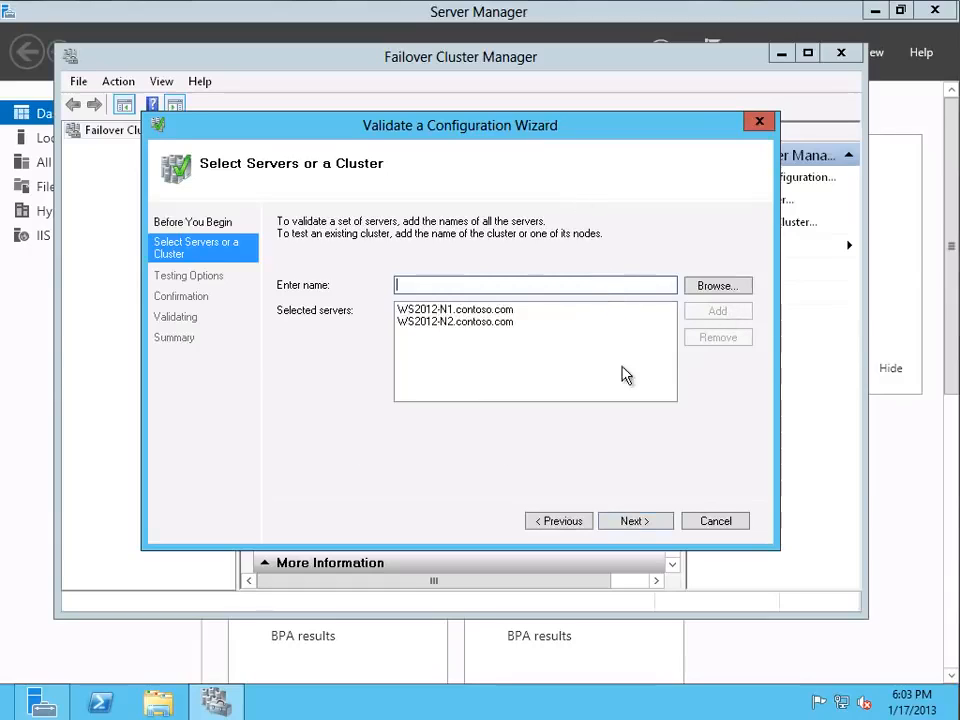
pyautogui.click(649, 523)
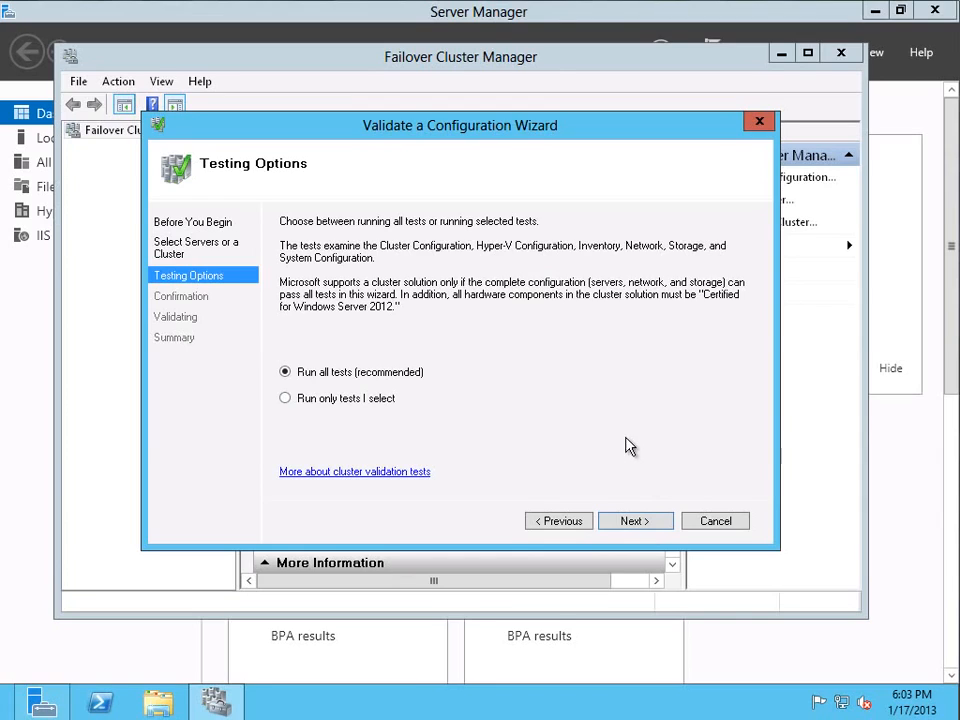
# Step: Keep the option to run all tests, review the confirmation list of servers and tests, and start the validation
pyautogui.click(632, 522)
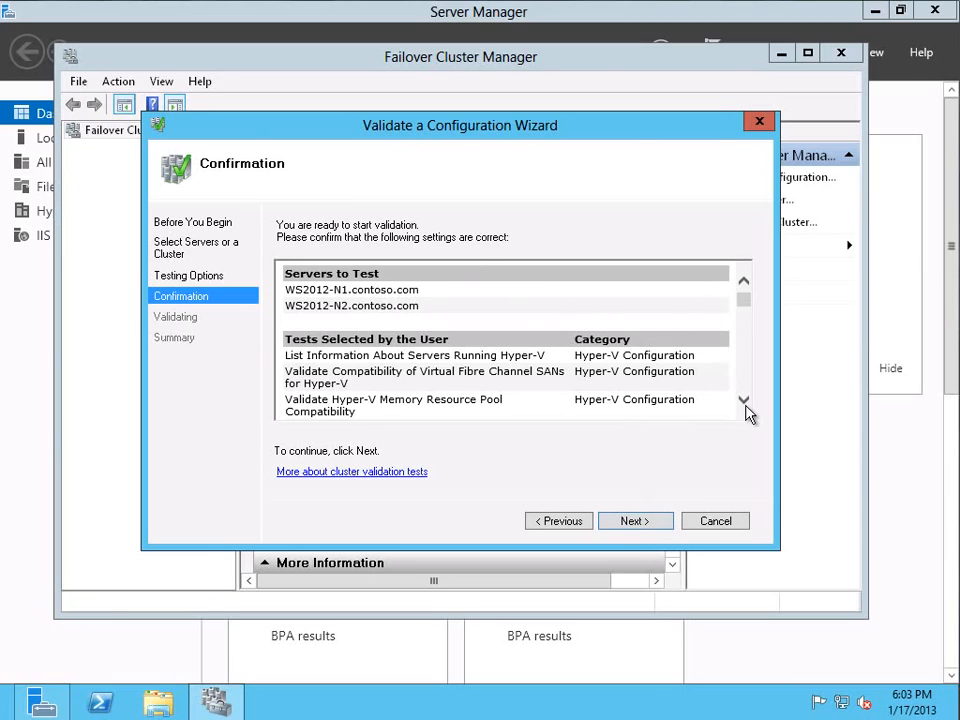
pyautogui.moveTo(745, 405); pyautogui.dragTo(745, 405)
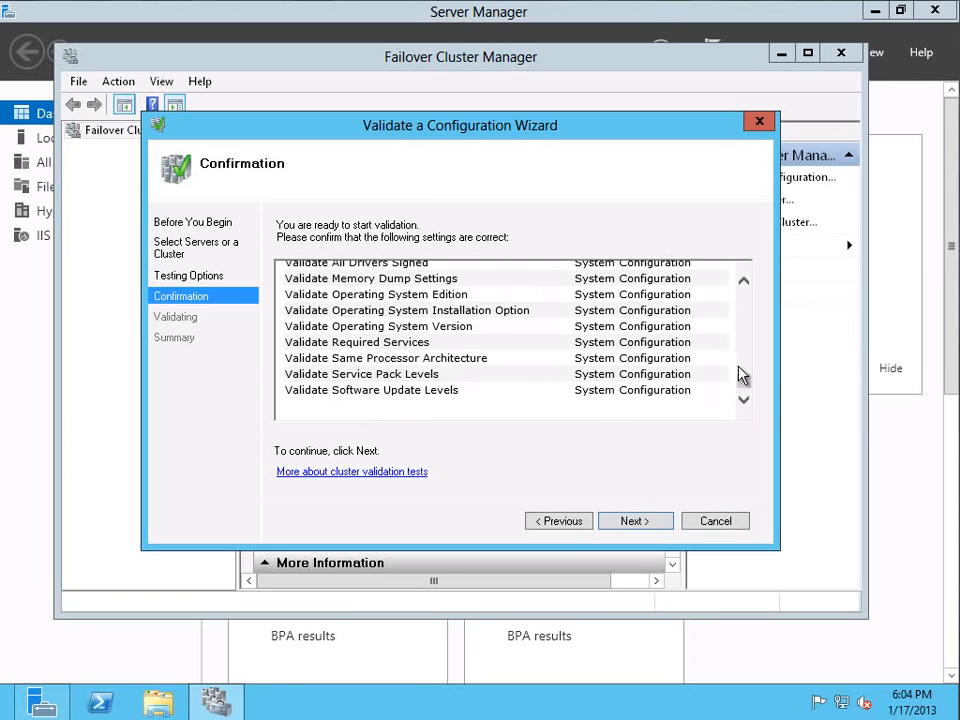
pyautogui.moveTo(746, 388); pyautogui.dragTo(754, 300)
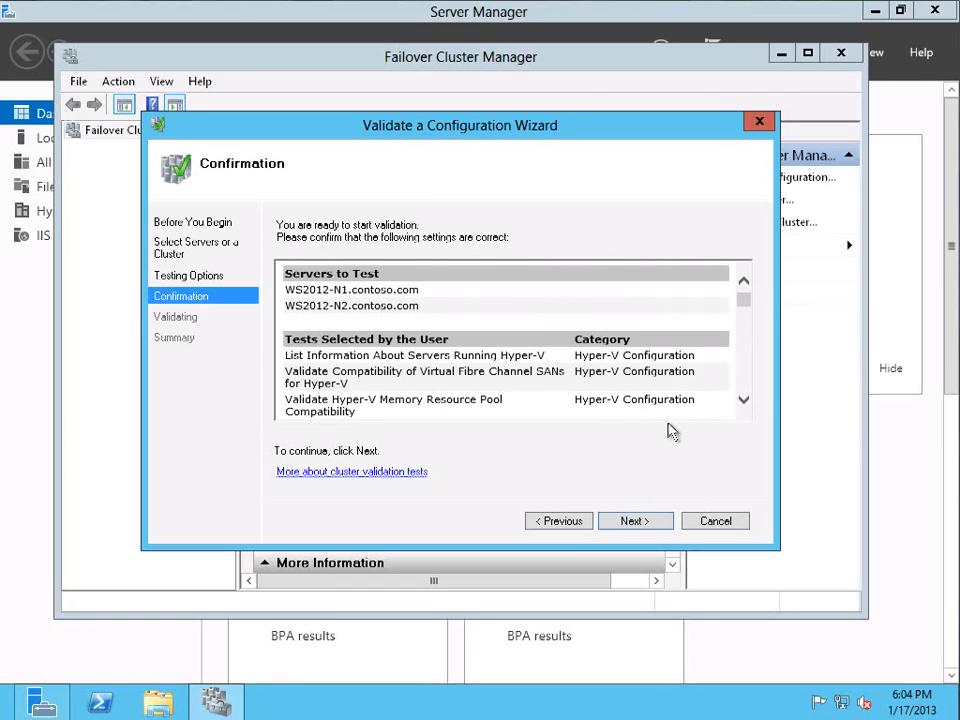
pyautogui.click(648, 521)
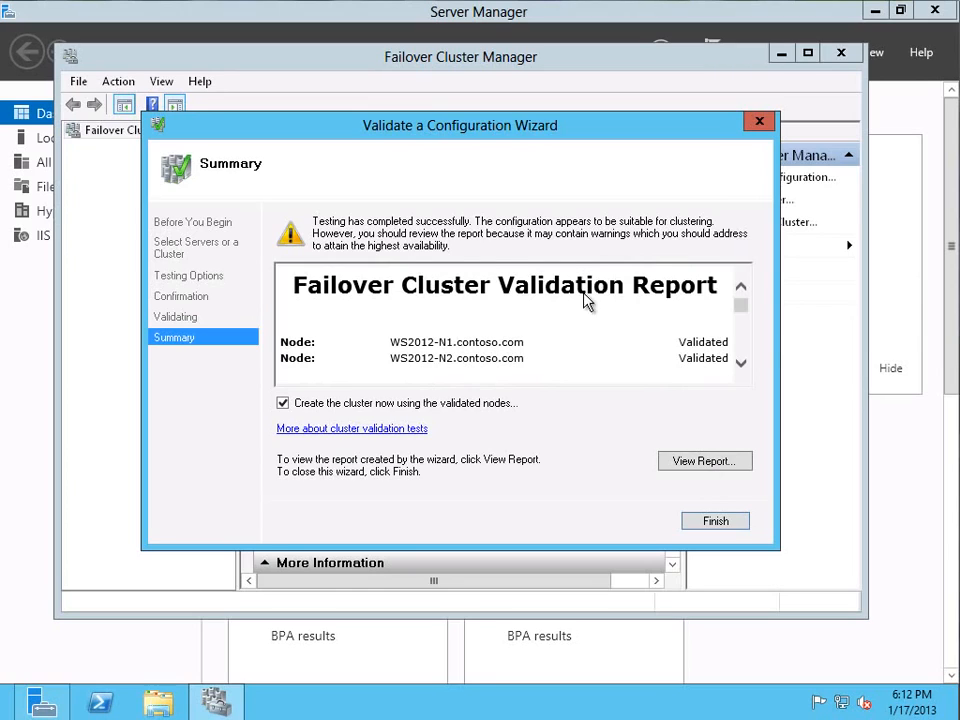
# Step: Look through the validation summary for the nodes' status and the Hyper-V test results
pyautogui.click(741, 364)
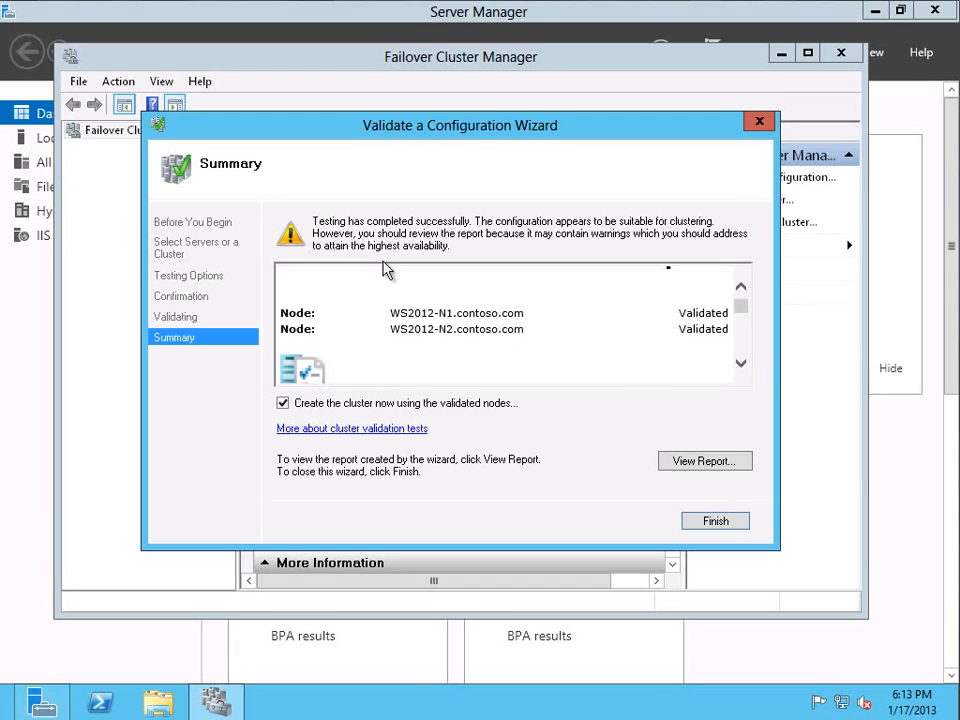
pyautogui.click(740, 366)
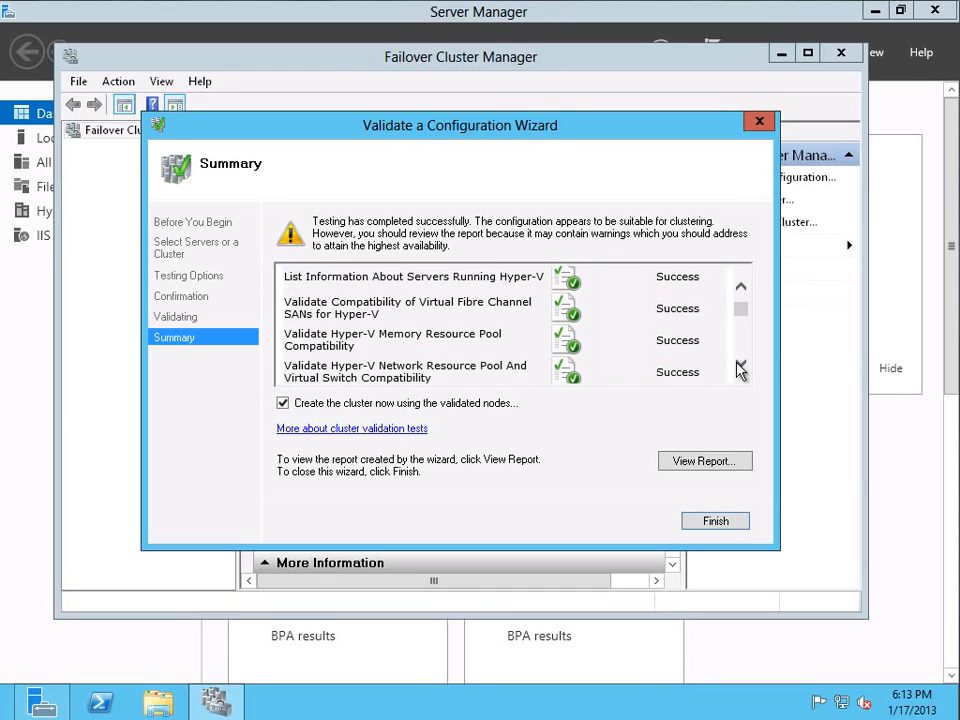
pyautogui.click(740, 367)
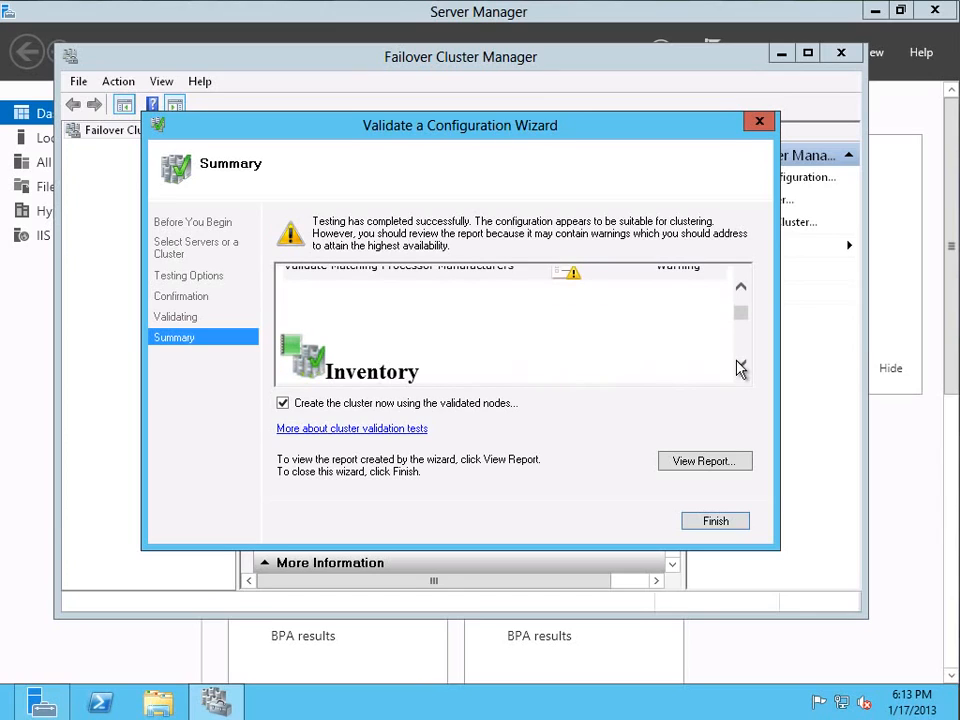
pyautogui.click(743, 289)
pyautogui.click(743, 289)
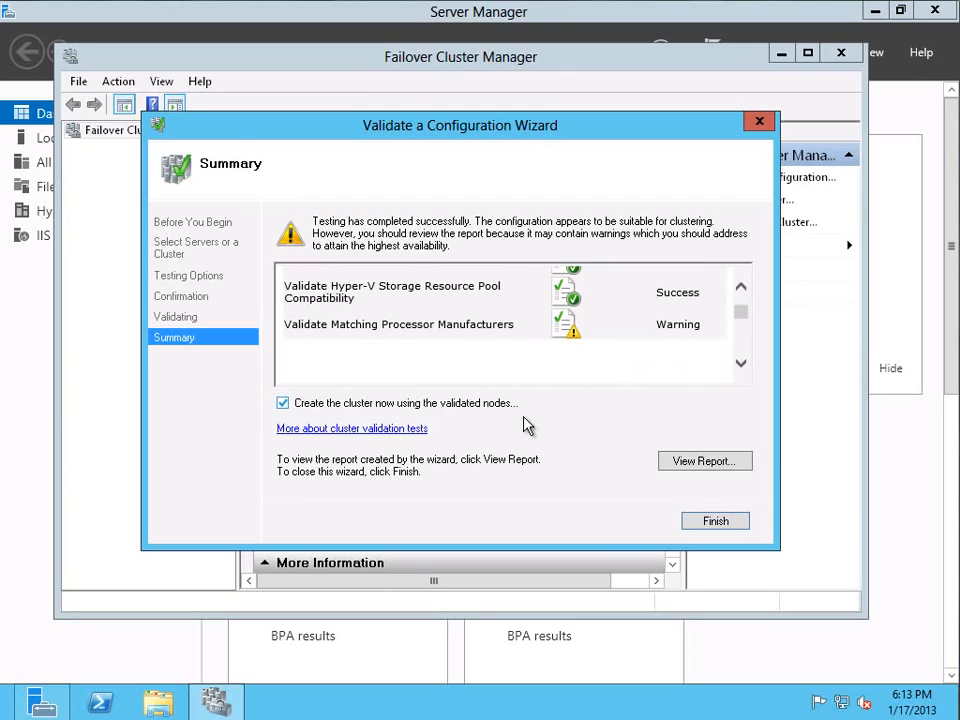
# Step: Open the full validation report and examine the Validate Matching Processor Manufacturers details under Hyper-V Configuration
pyautogui.click(688, 464)
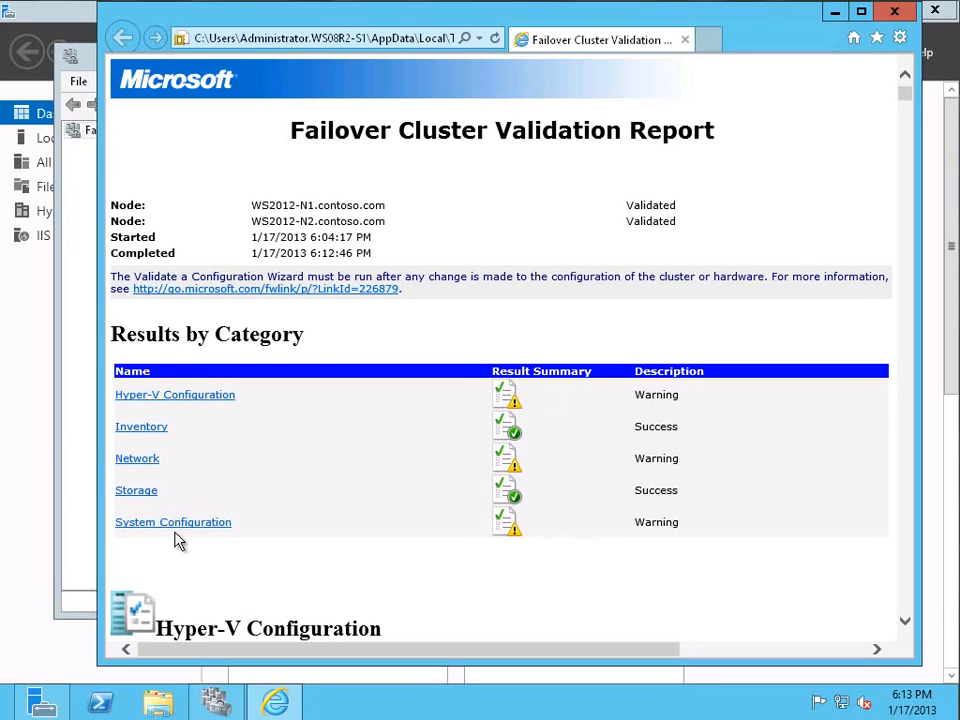
pyautogui.click(213, 396)
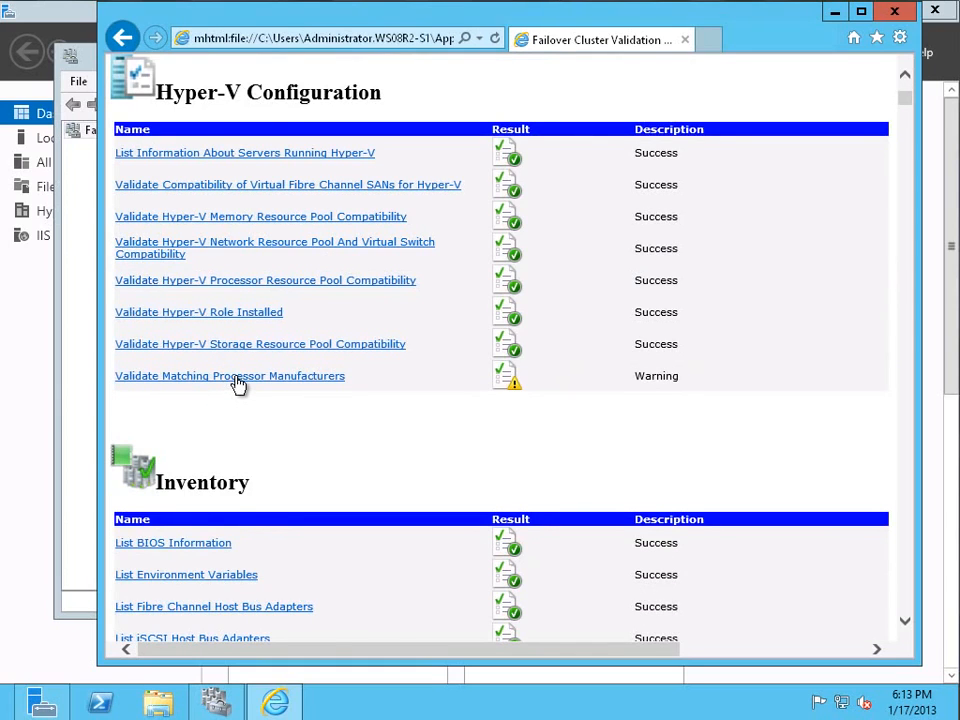
pyautogui.click(238, 386)
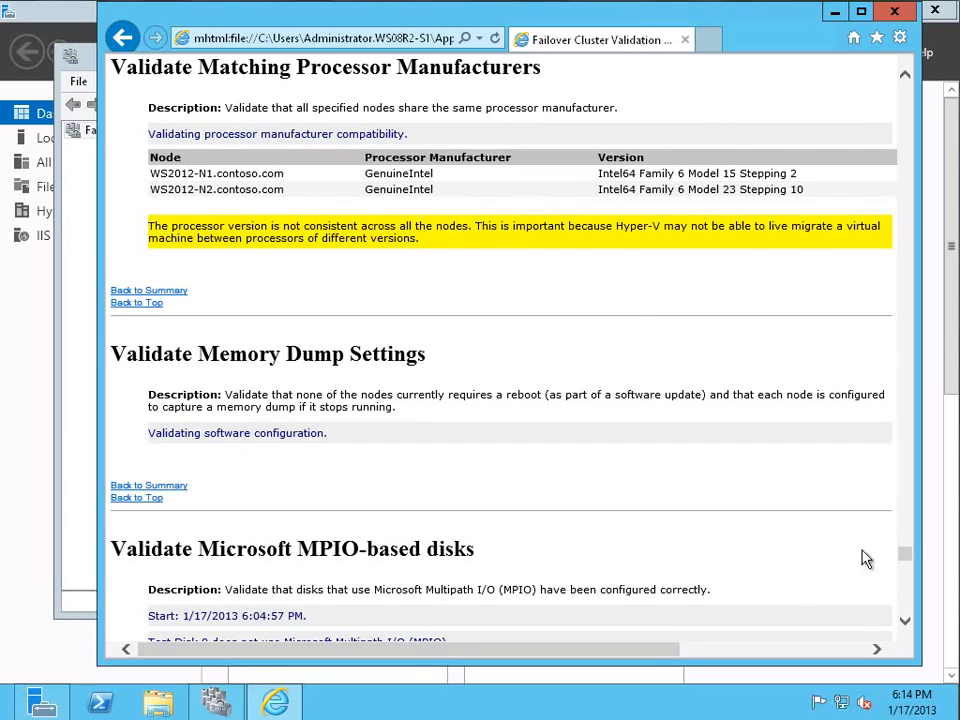
pyautogui.moveTo(904, 554); pyautogui.dragTo(917, 60)
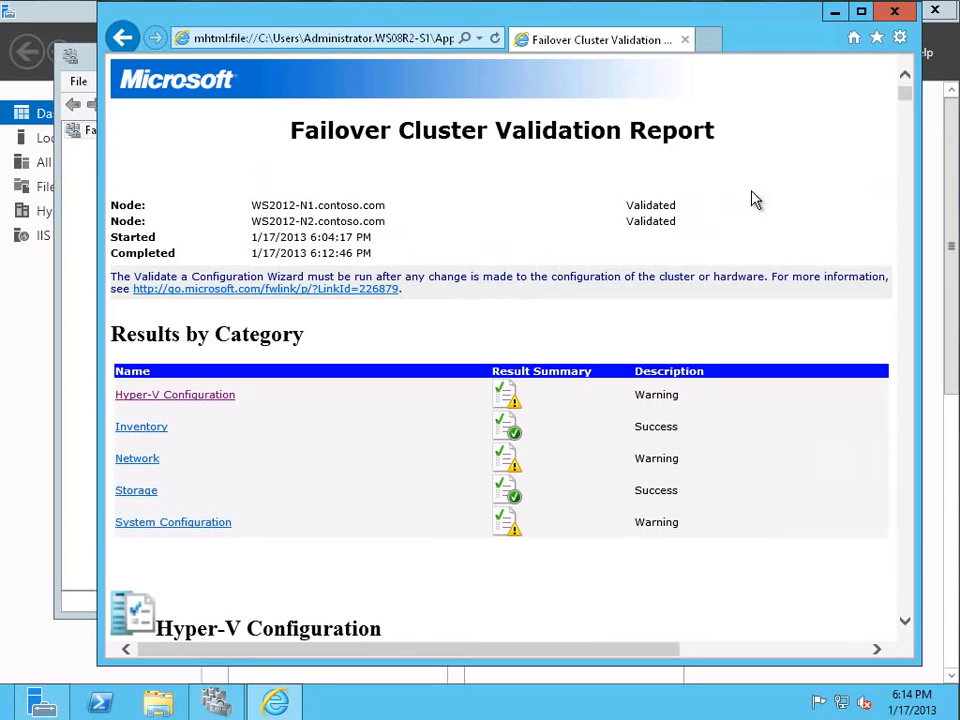
# Step: Examine the Validate Software Update Levels details under System Configuration, and close the validation report
pyautogui.click(171, 522)
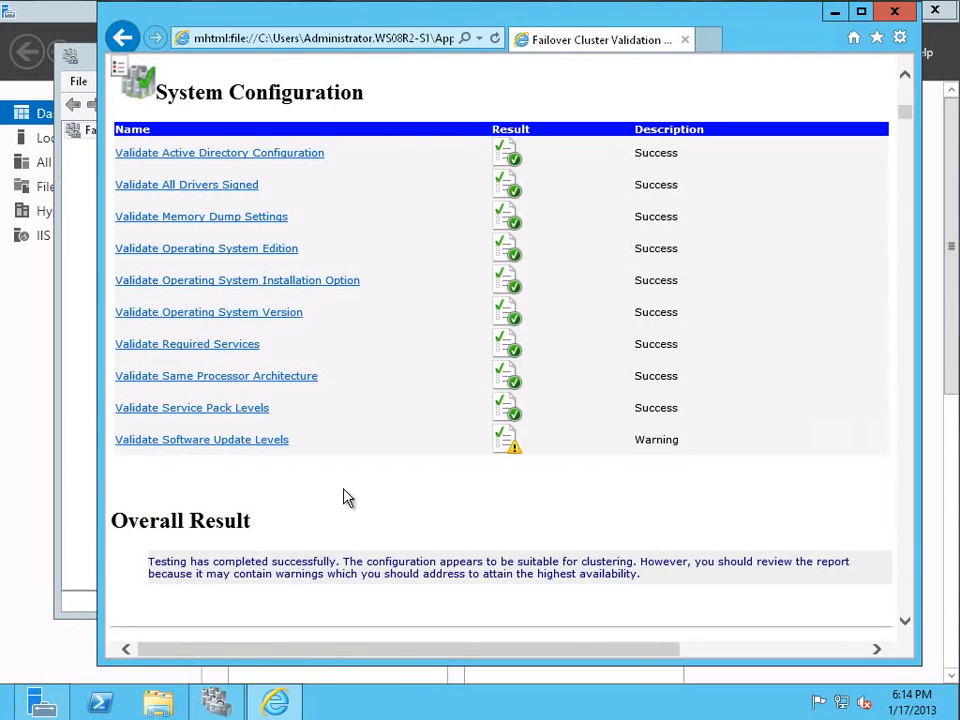
pyautogui.click(175, 440)
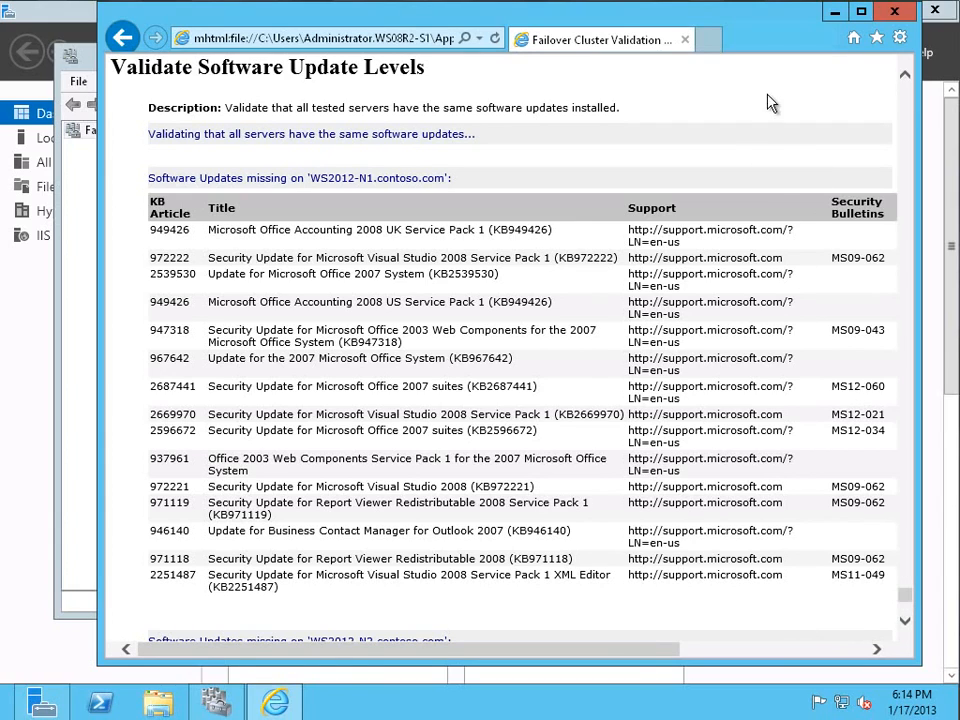
pyautogui.click(895, 12)
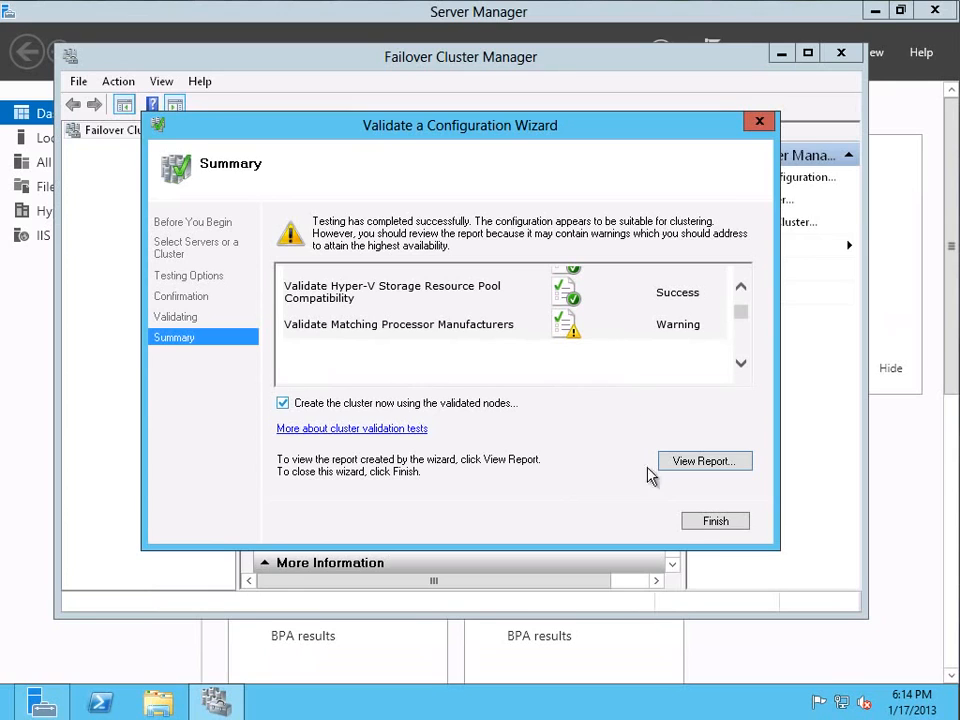
# Step: Finish the validation wizard and cancel the Create Cluster Wizard that it launches
pyautogui.click(716, 521)
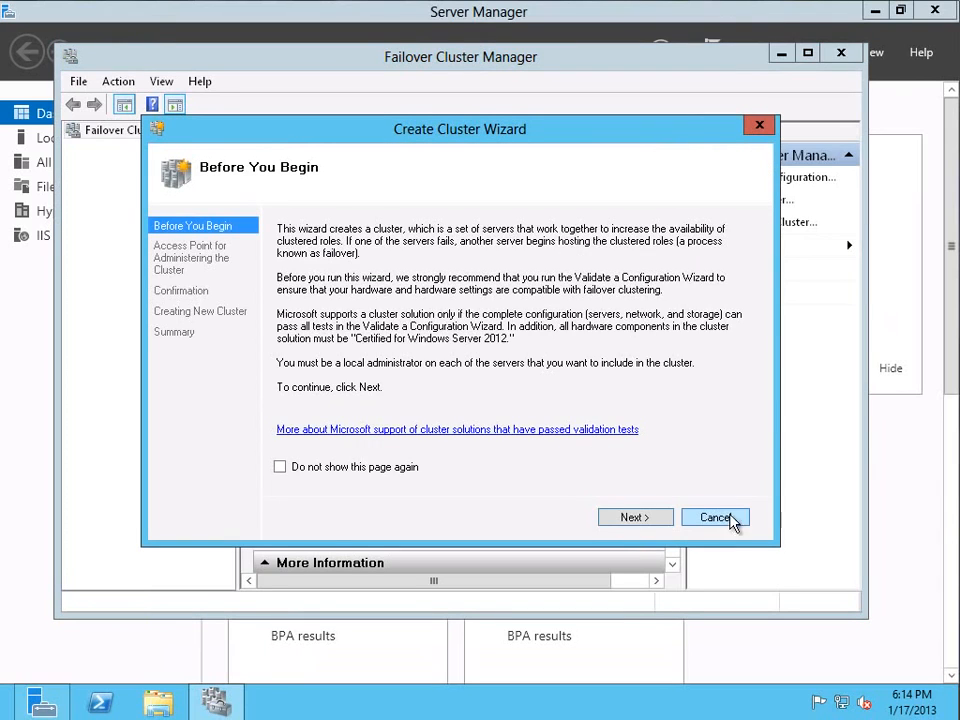
pyautogui.click(716, 518)
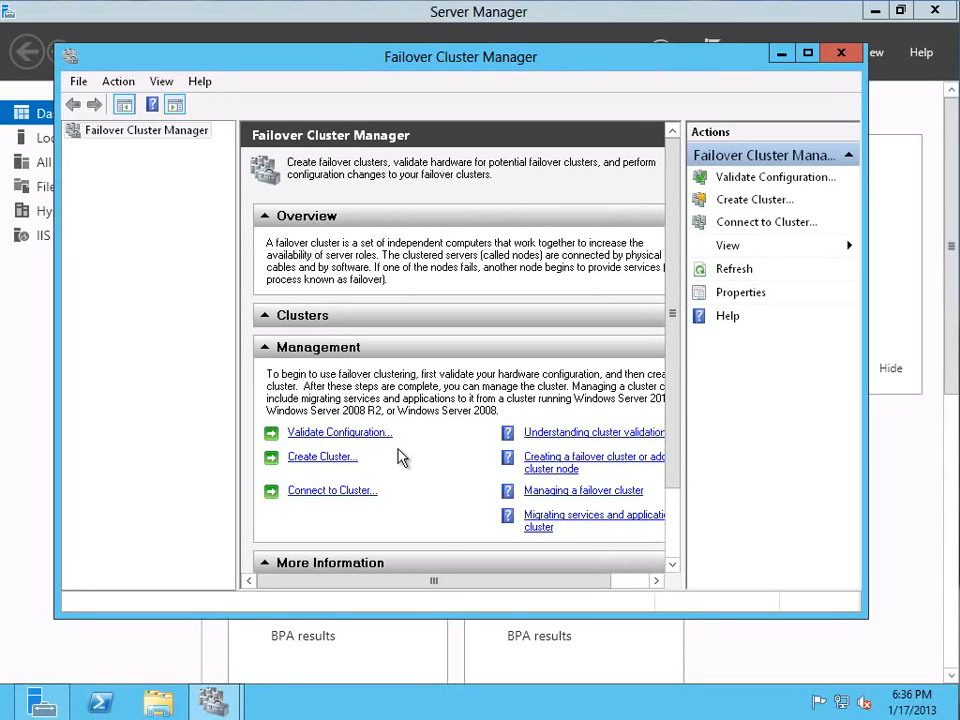
# Step: Start creating a cluster with the servers ws2012-n1 and ws2012-n2, and proceed to the cluster's access point settings
pyautogui.click(306, 460)
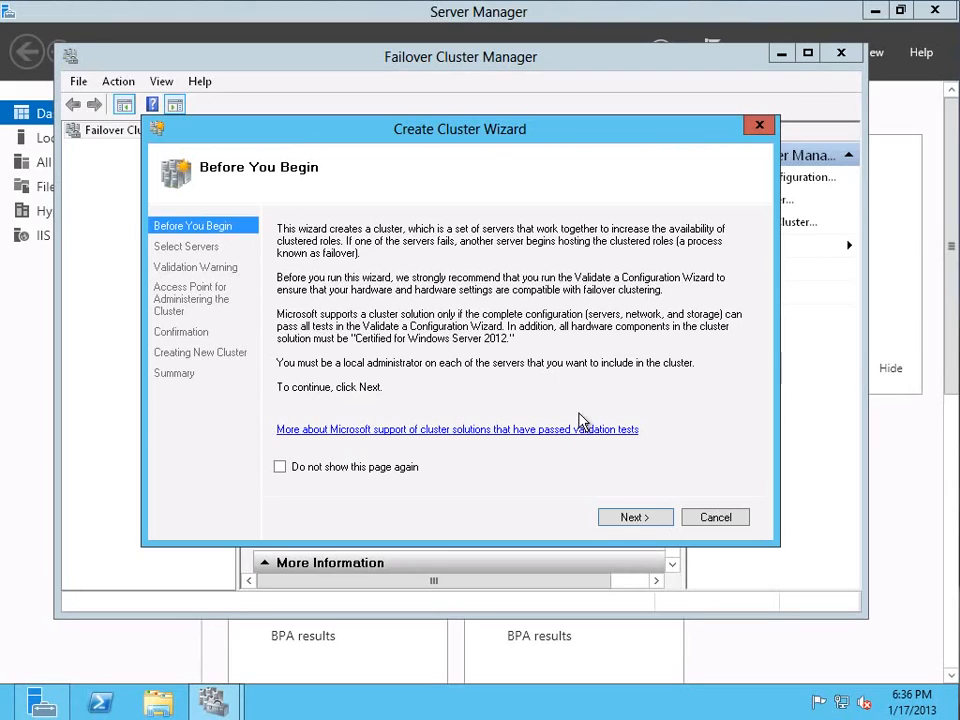
pyautogui.click(641, 516)
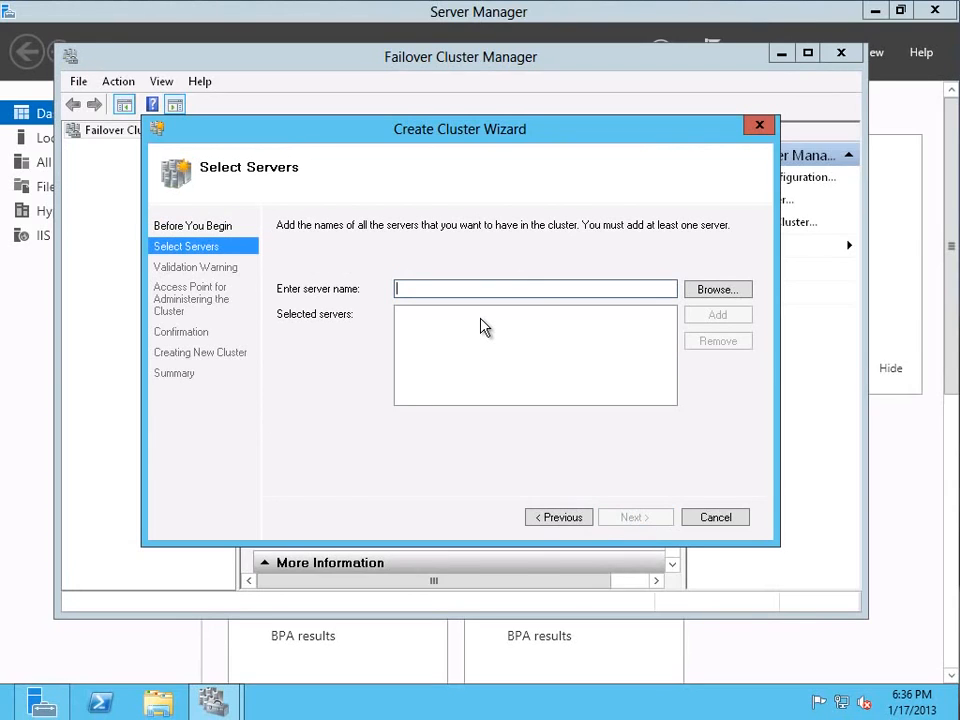
pyautogui.write('ws201')
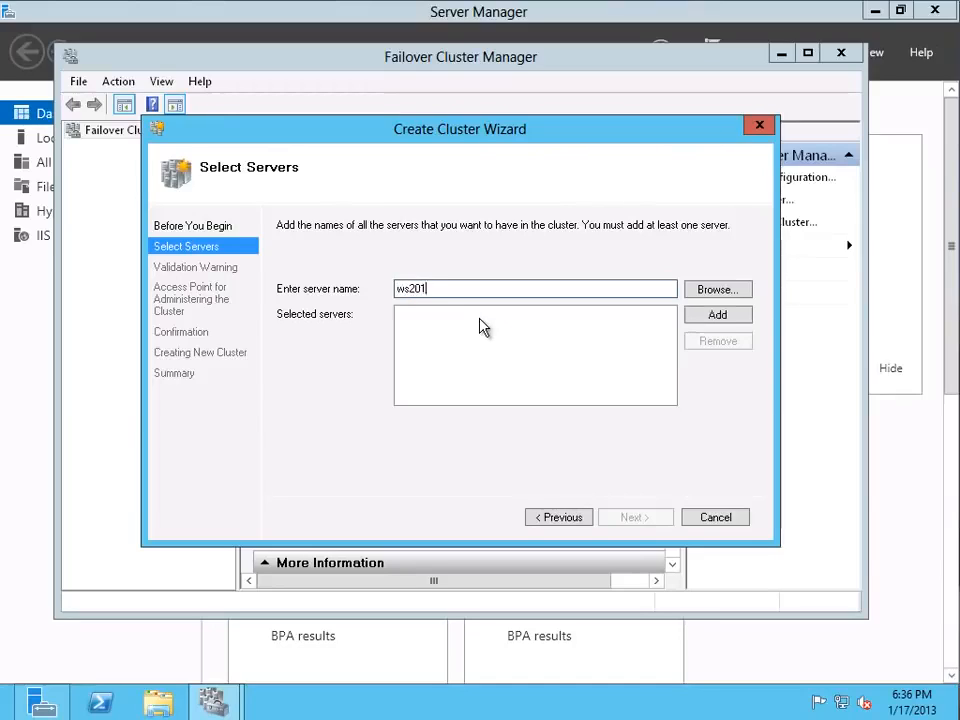
pyautogui.write('2-n')
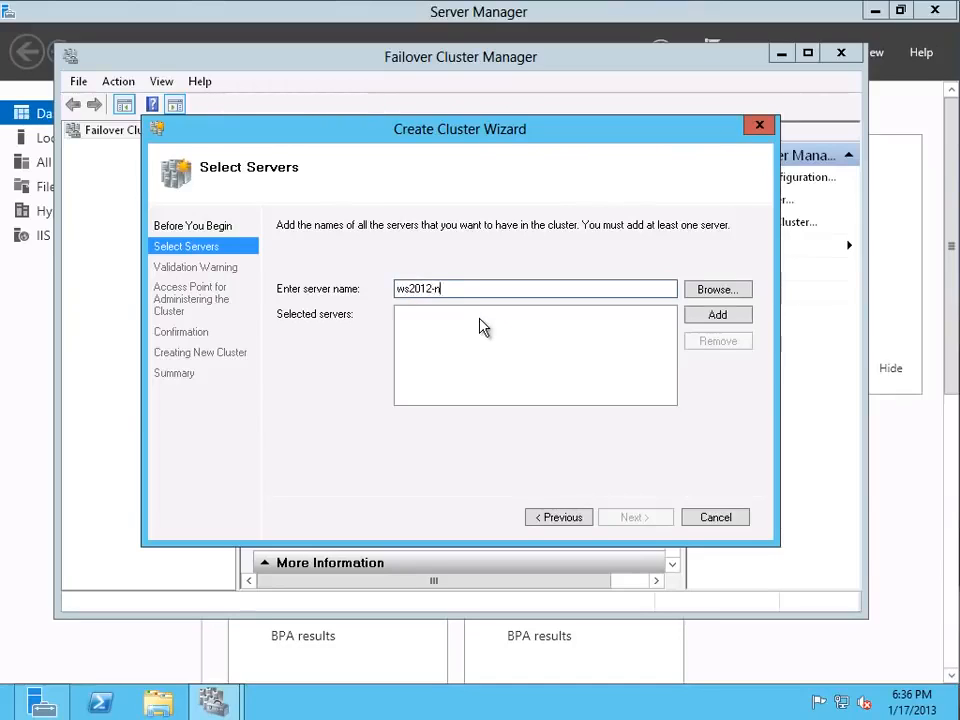
pyautogui.write('1')
pyautogui.press('Return')
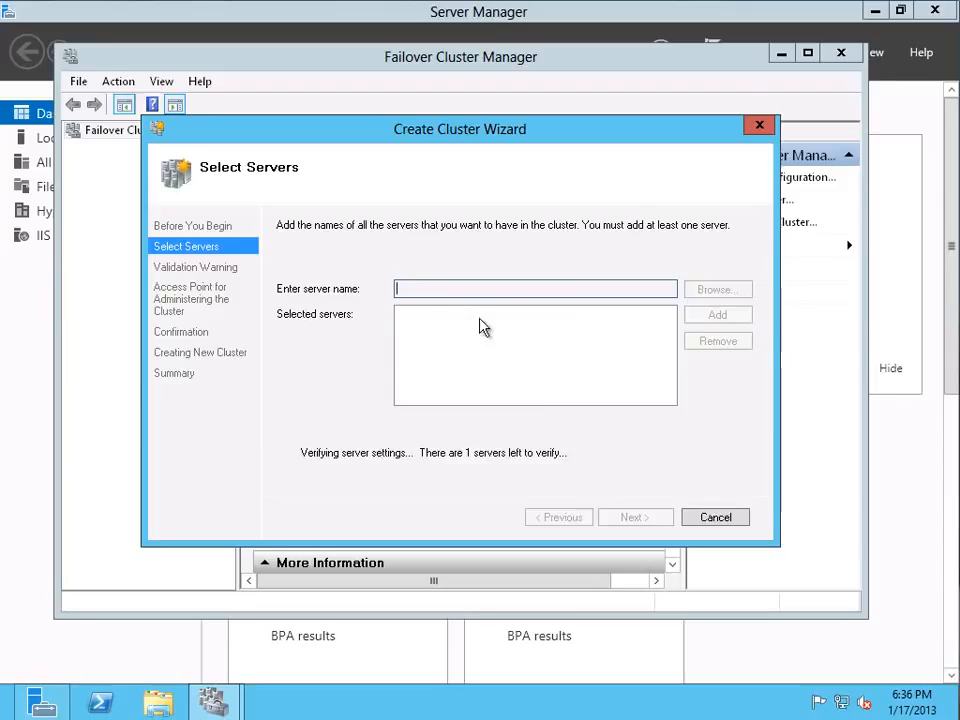
pyautogui.write('ws2')
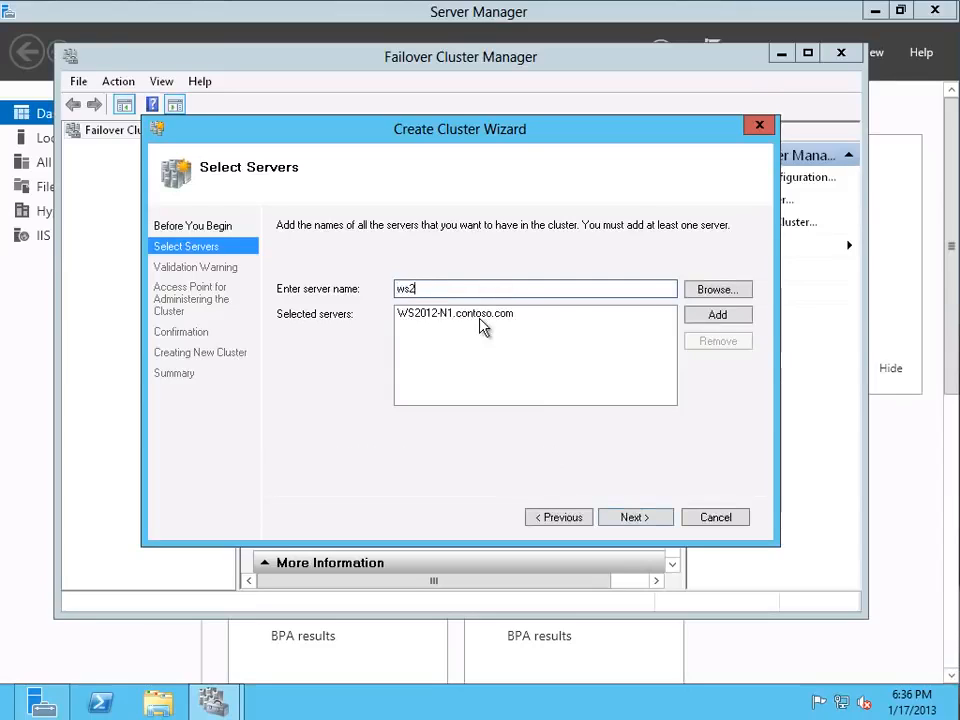
pyautogui.write('012')
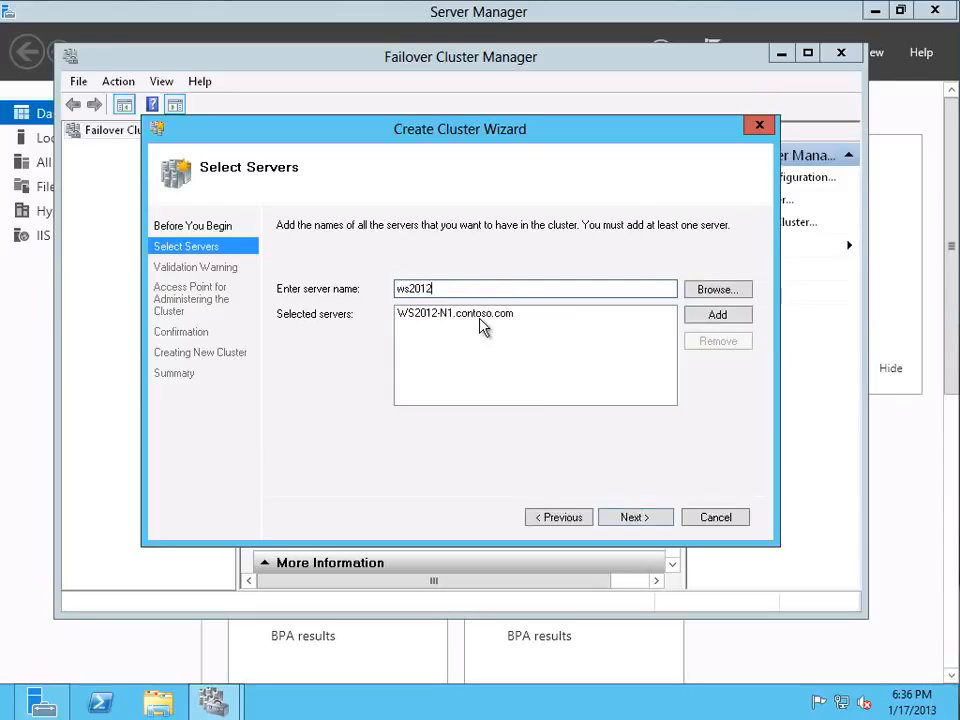
pyautogui.write('-n2')
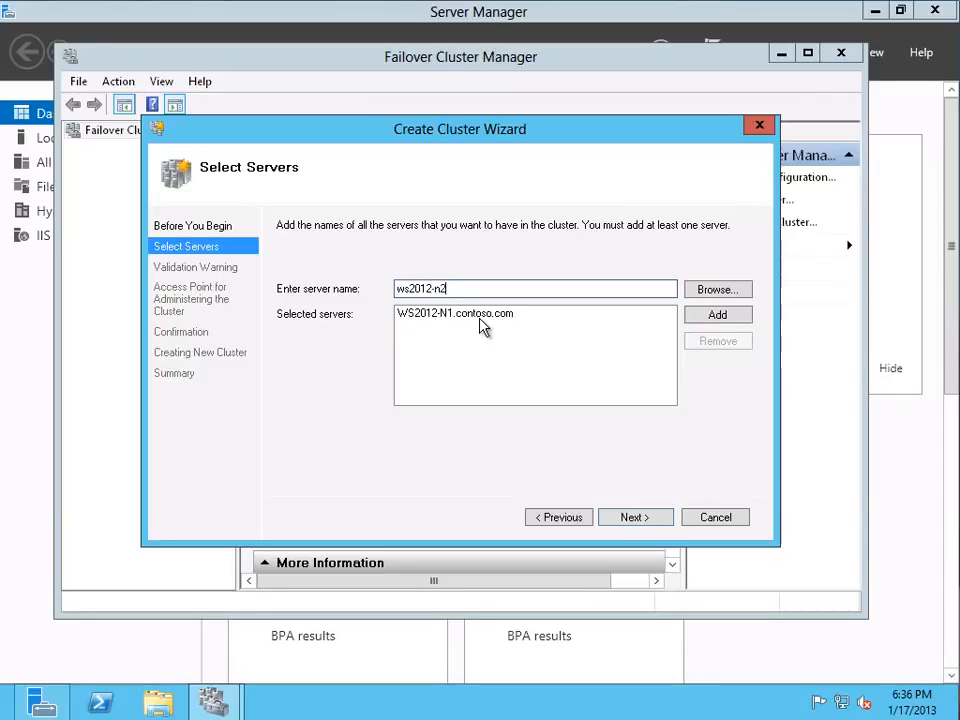
pyautogui.press('Return')
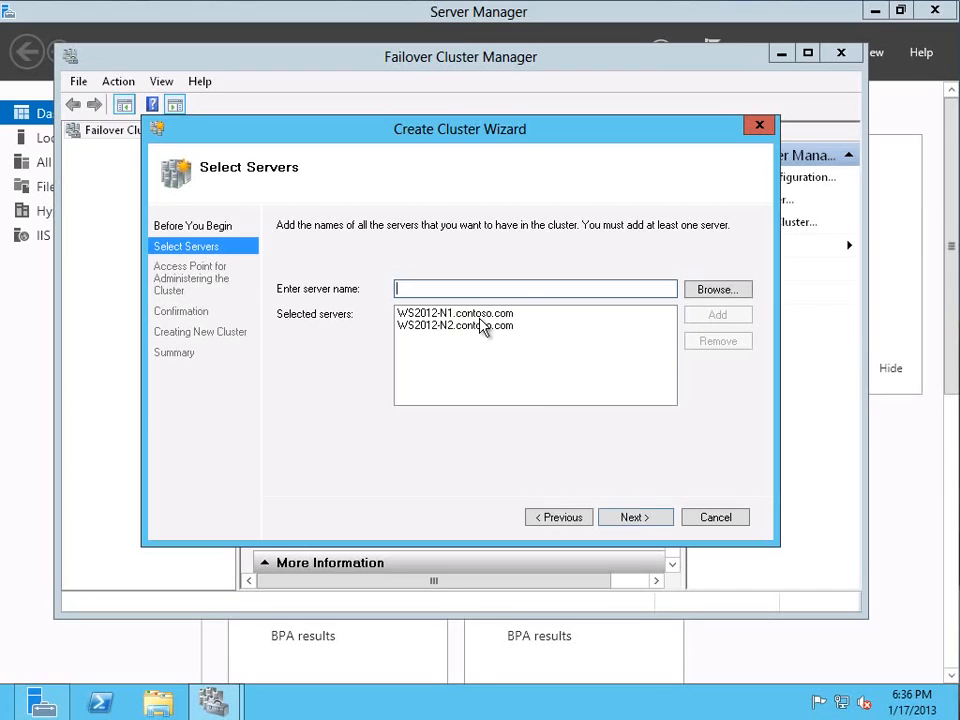
pyautogui.click(634, 518)
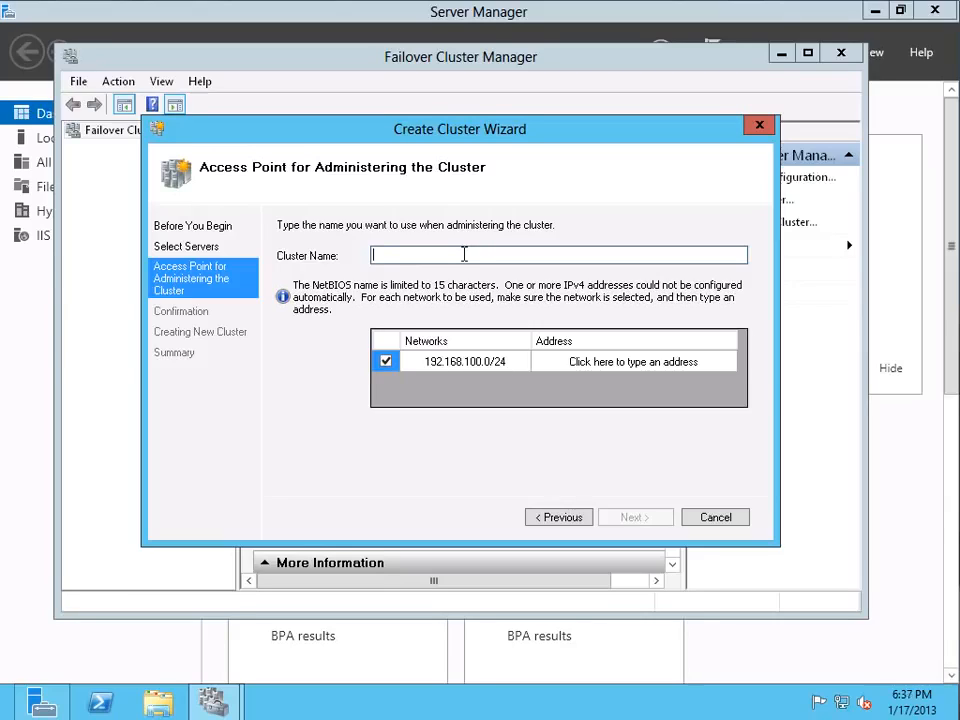
# Step: Name the cluster WS2012-CL01 with the address 192.168.100.200, and create it with all eligible storage added
pyautogui.write('WS2012-CL01')
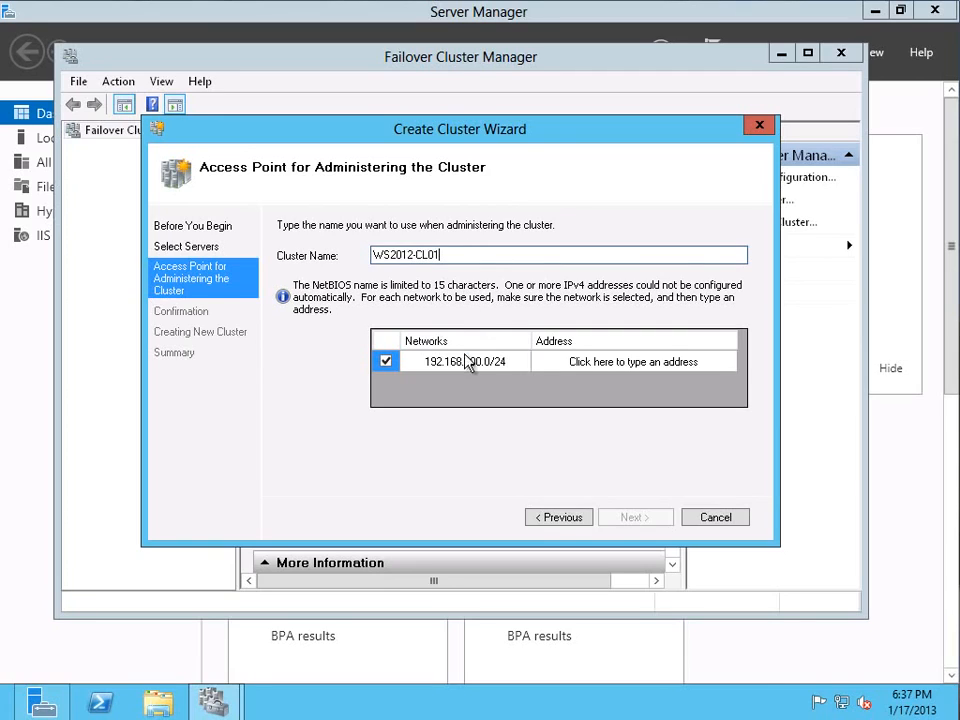
pyautogui.click(601, 365)
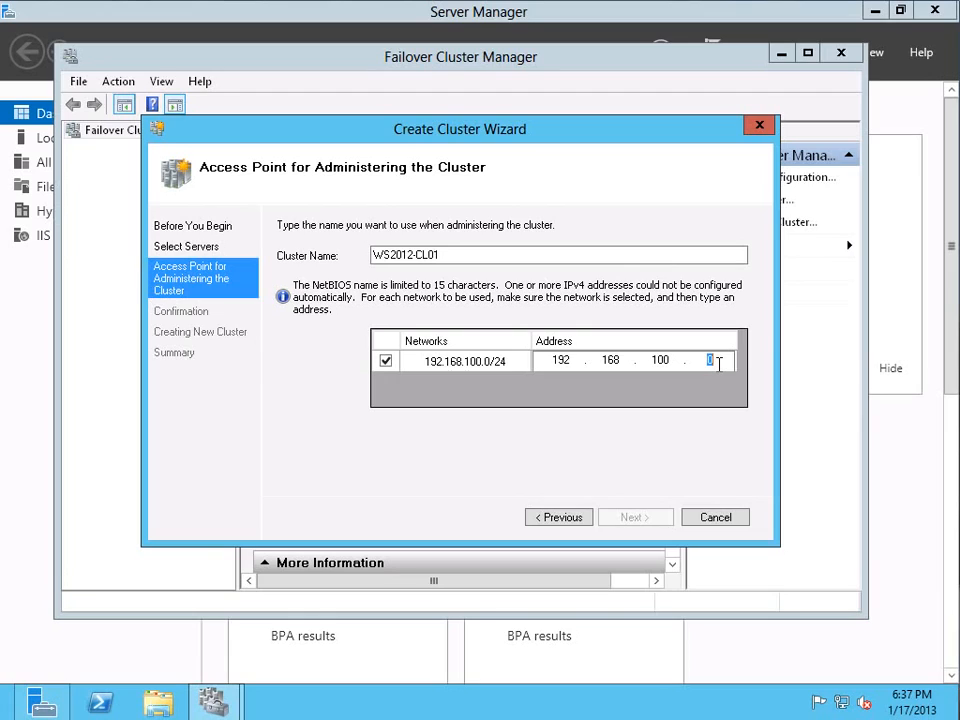
pyautogui.write('200')
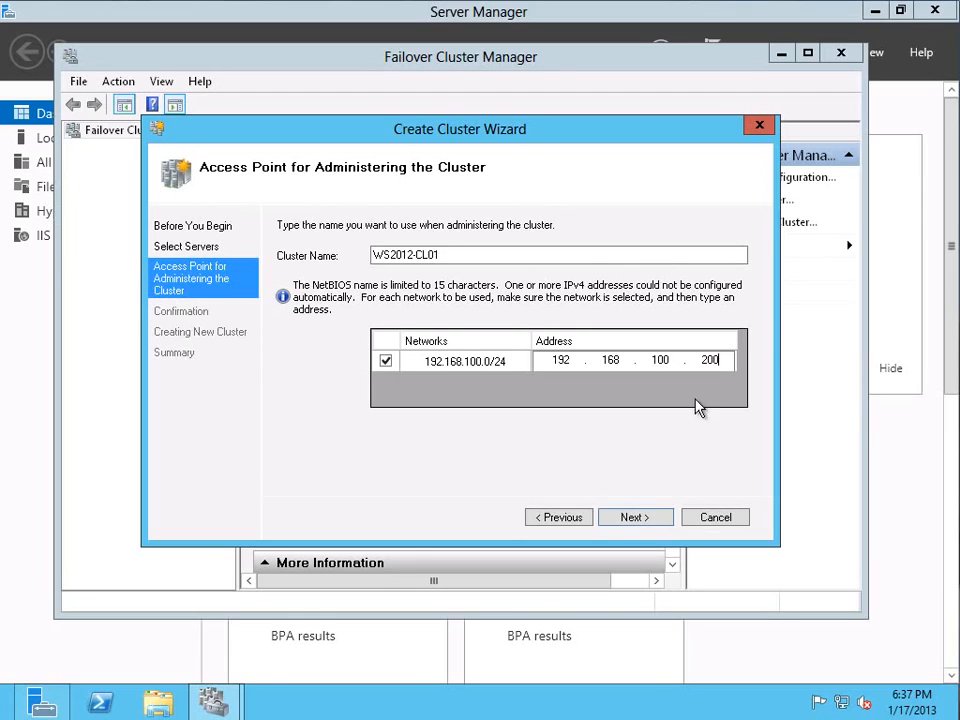
pyautogui.click(652, 518)
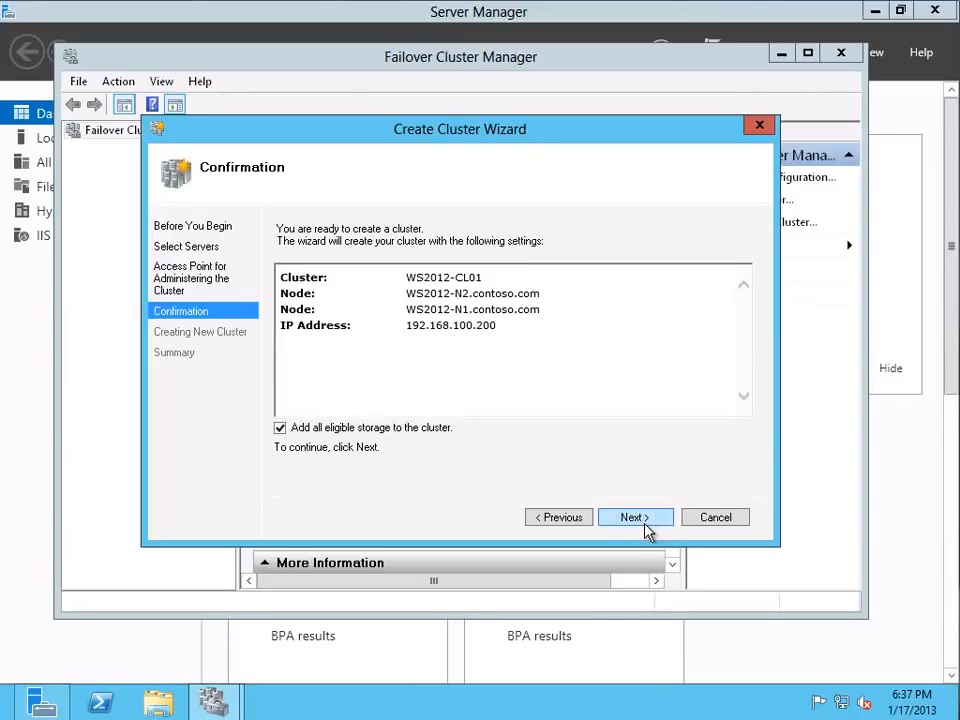
pyautogui.click(644, 519)
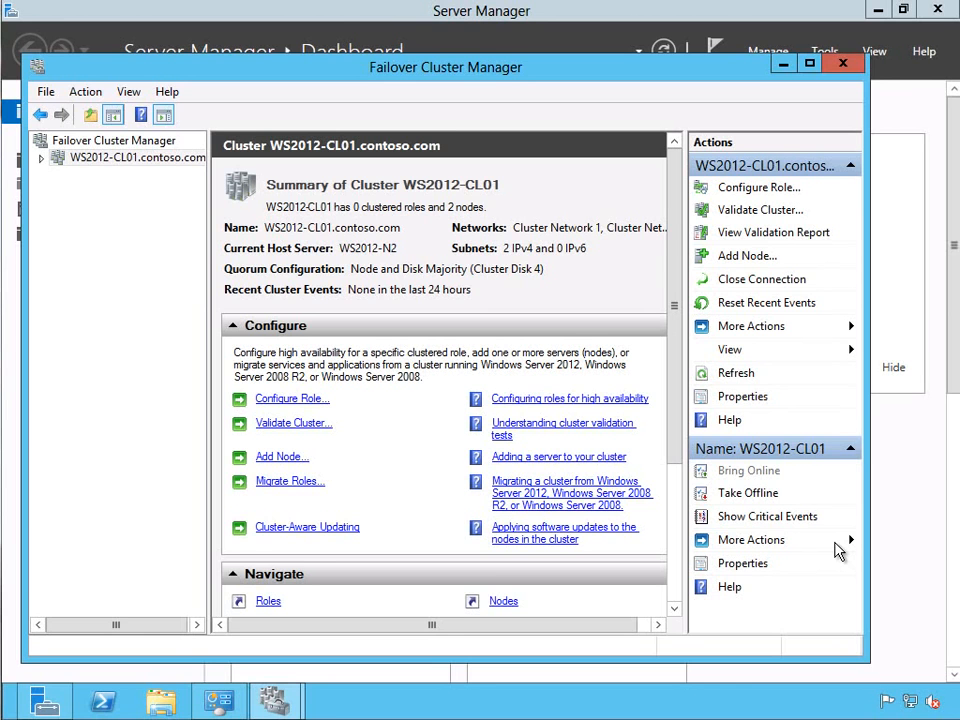
# Step: Expand the cluster's Nodes, Storage and Networks branches, and examine the clustered disks with their assignments and capacities
pyautogui.click(42, 160)
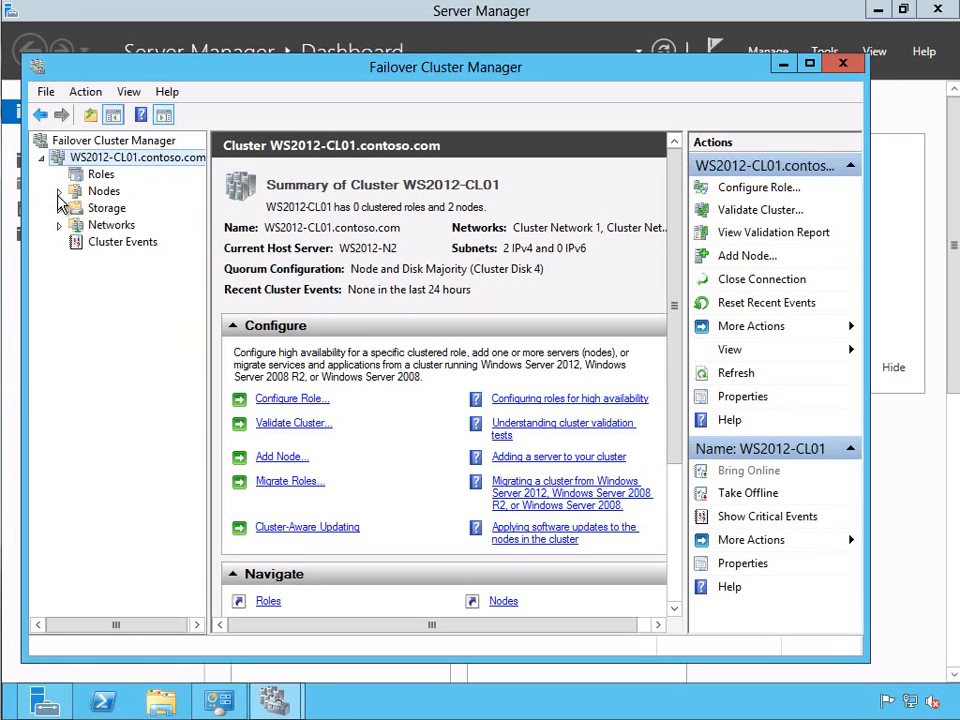
pyautogui.click(59, 192)
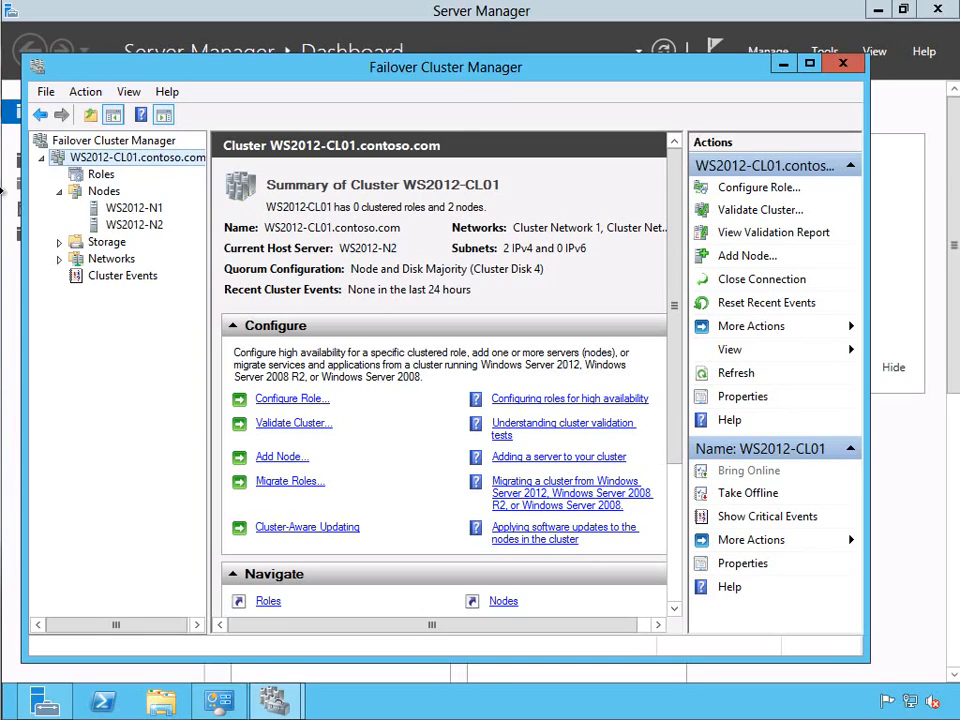
pyautogui.click(59, 242)
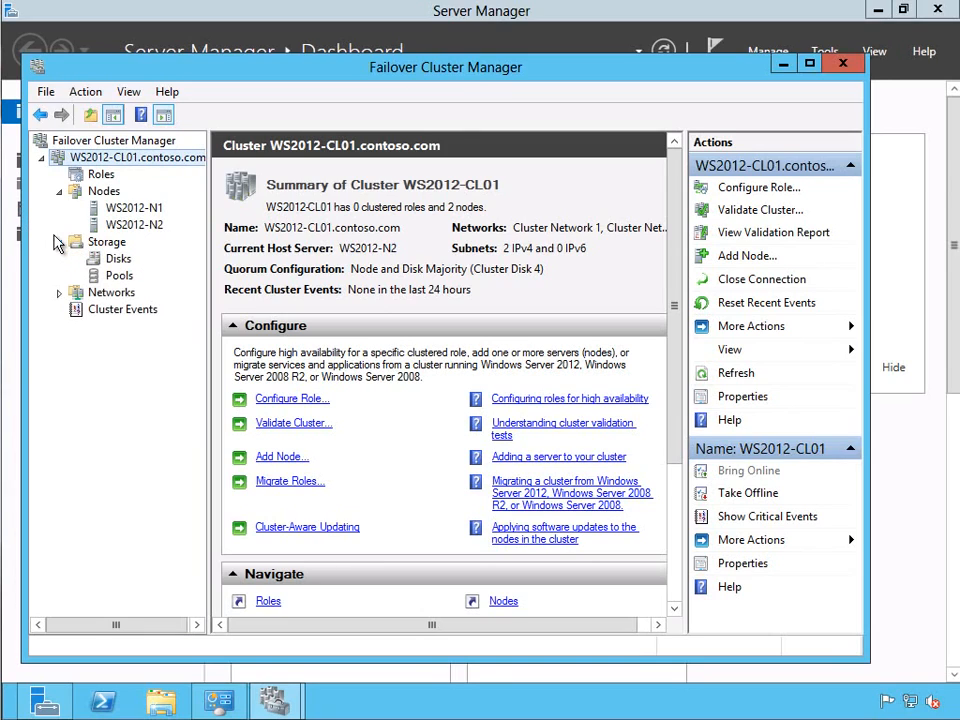
pyautogui.click(58, 294)
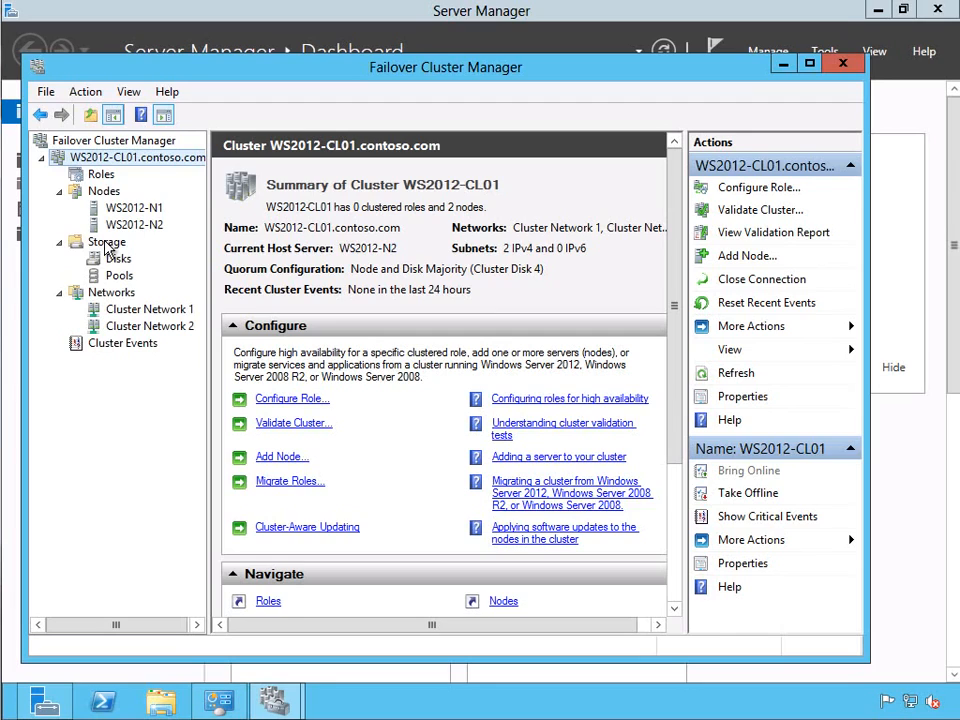
pyautogui.click(106, 243)
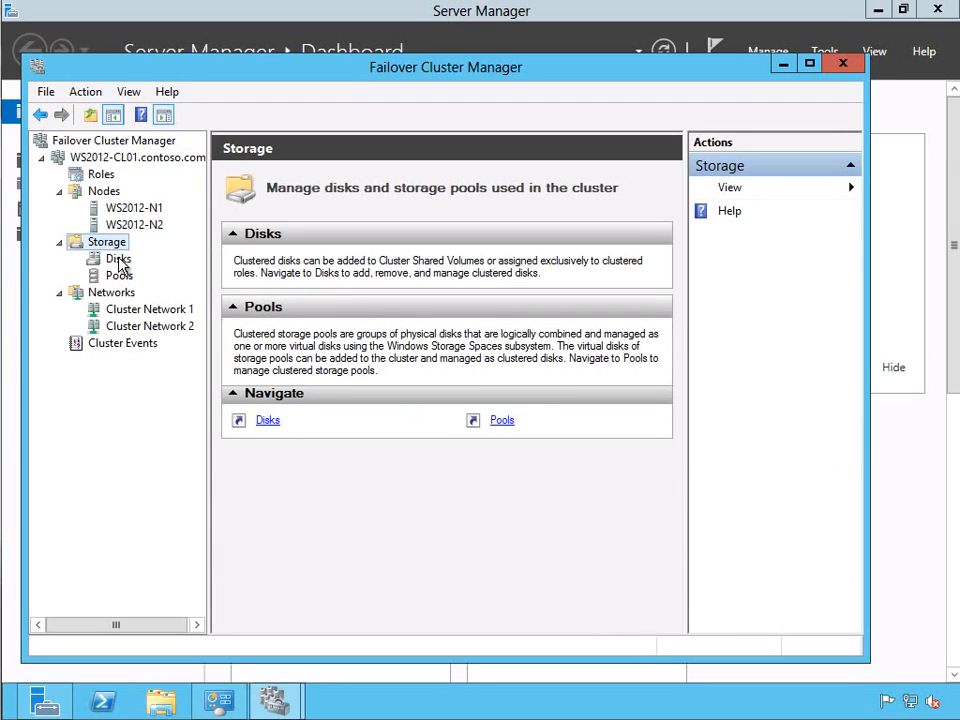
pyautogui.click(118, 259)
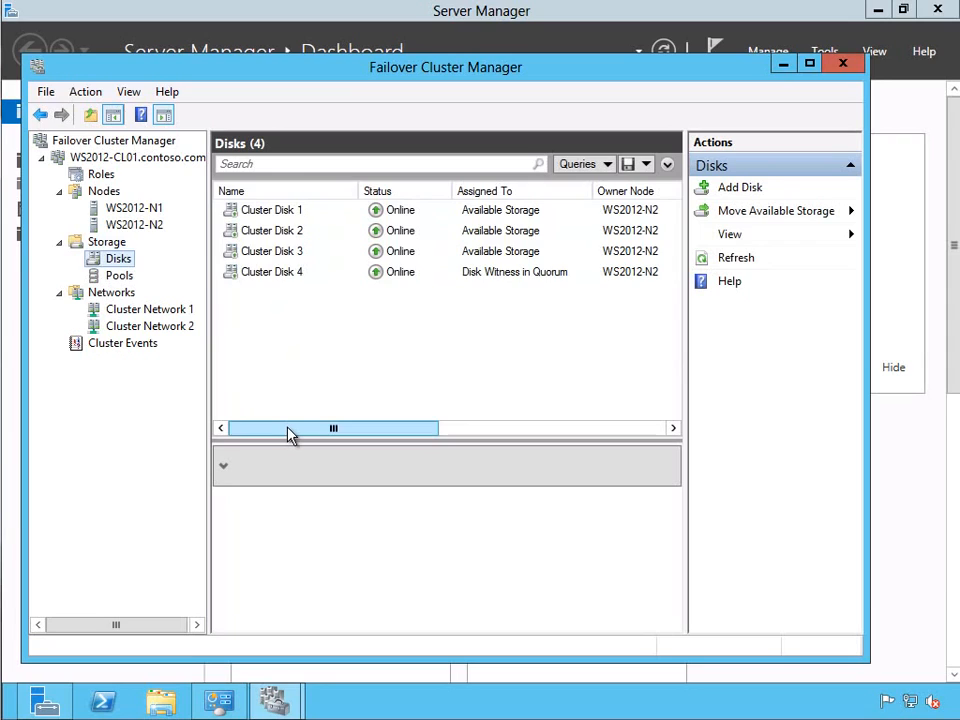
pyautogui.moveTo(289, 432); pyautogui.dragTo(566, 447)
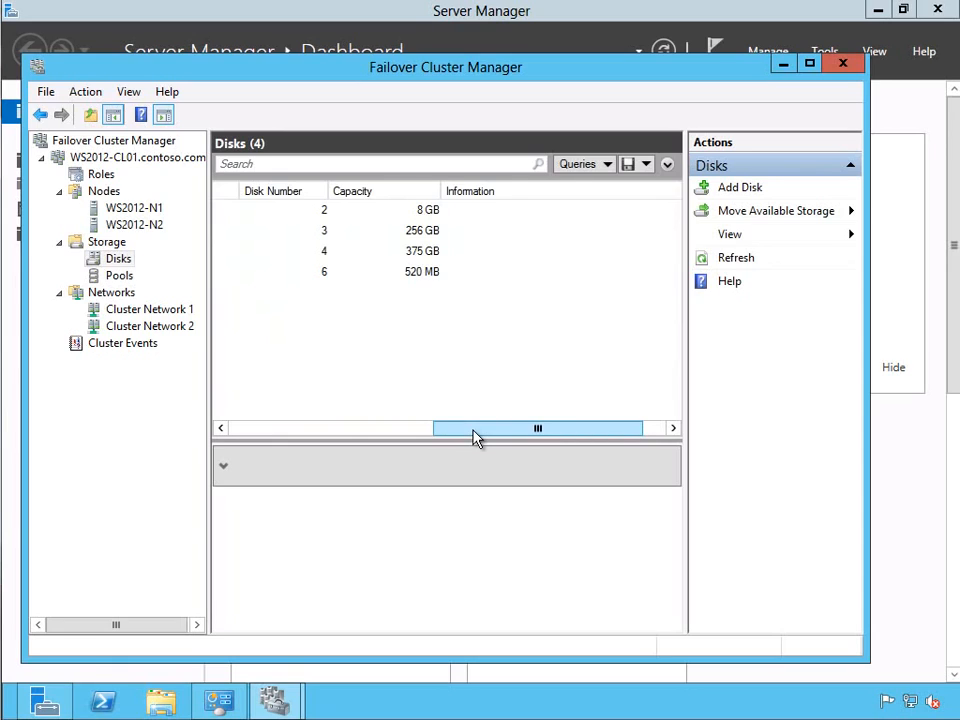
pyautogui.moveTo(474, 437); pyautogui.dragTo(229, 452)
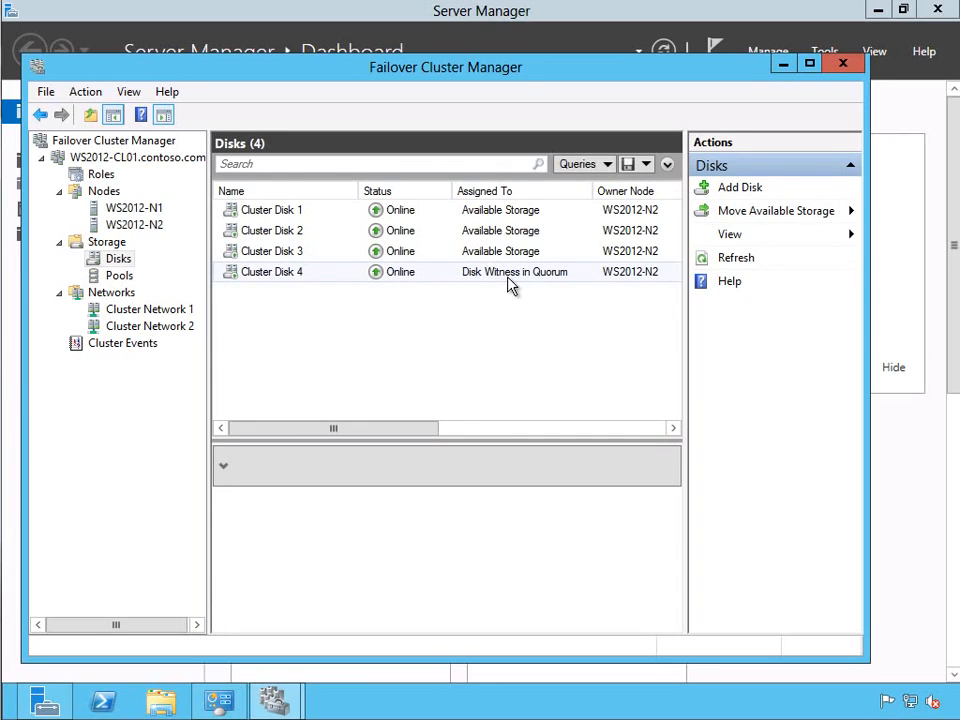
# Step: Examine the cluster's quorum configuration options, including adding or changing the quorum witness, and cancel the quorum wizard
pyautogui.rightClick(127, 163)
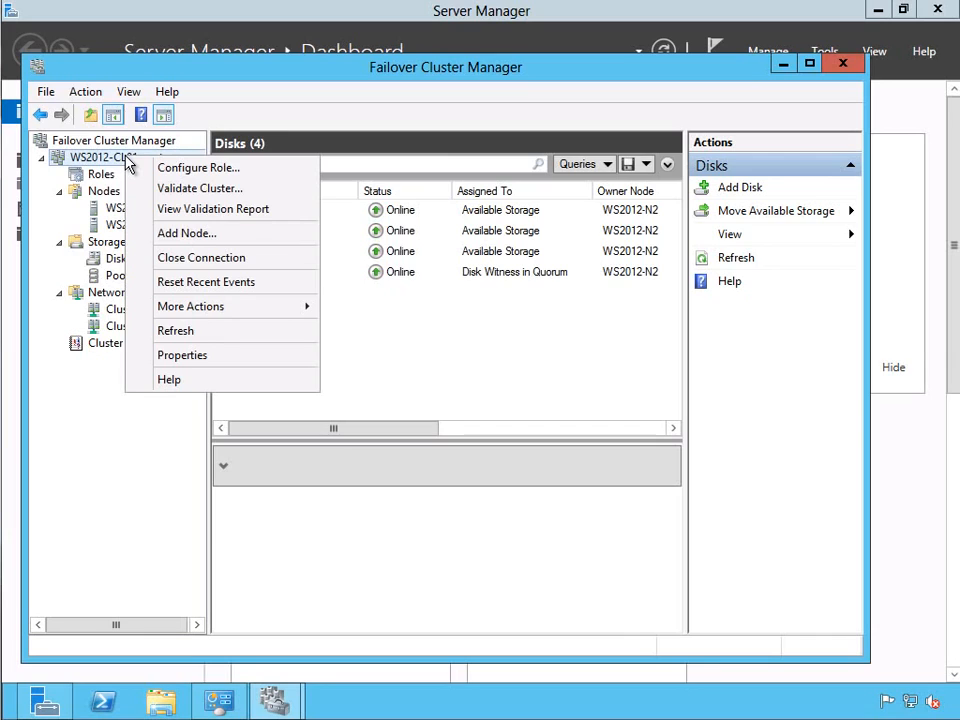
pyautogui.moveTo(210, 313)
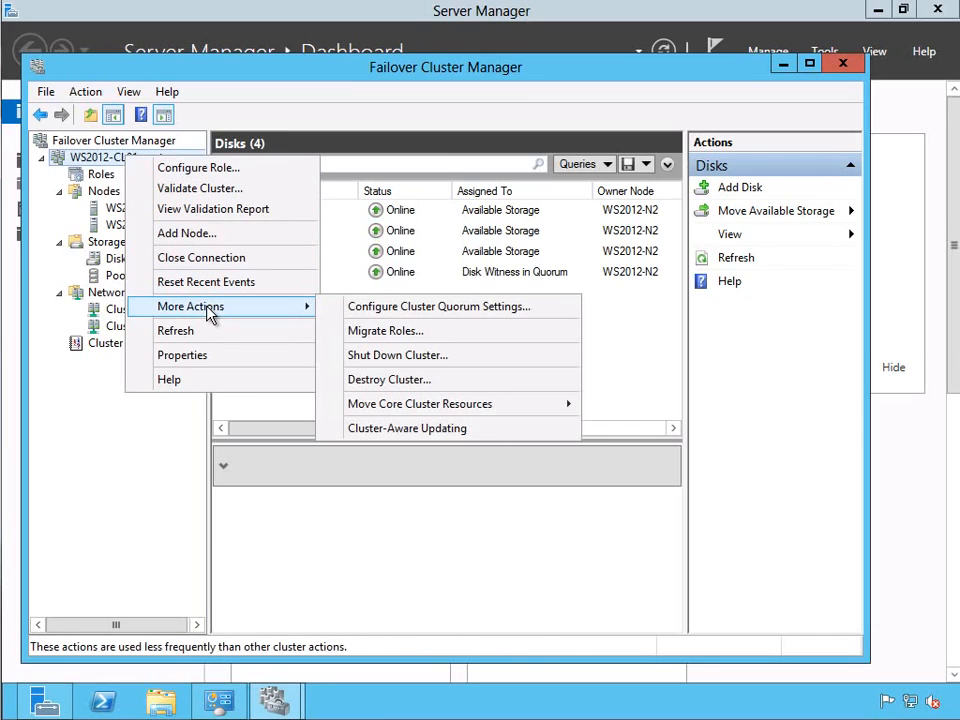
pyautogui.click(405, 308)
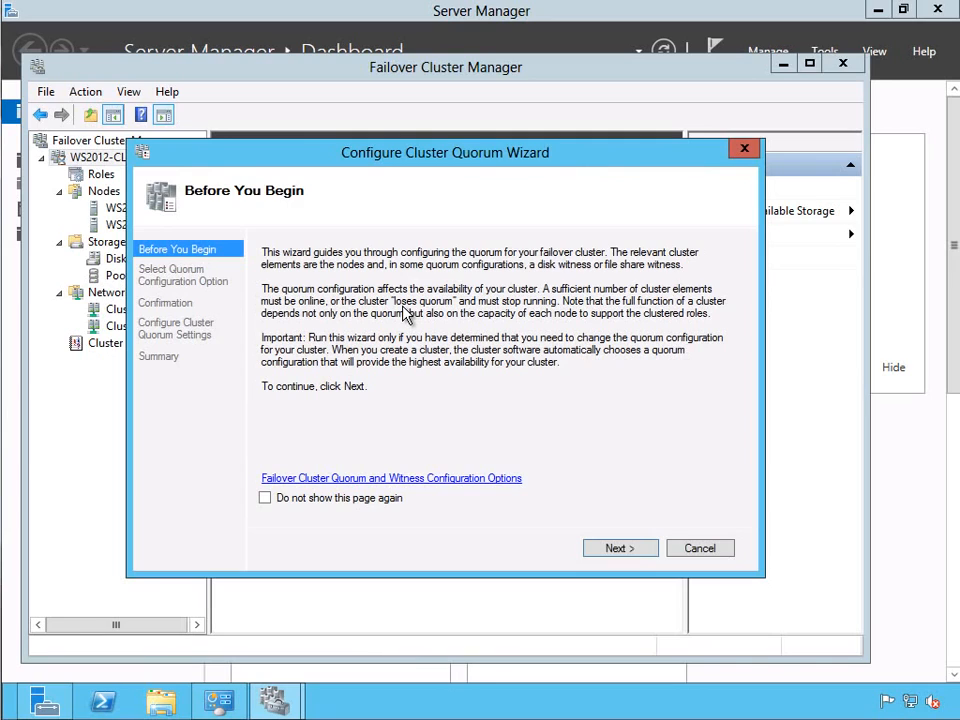
pyautogui.click(627, 550)
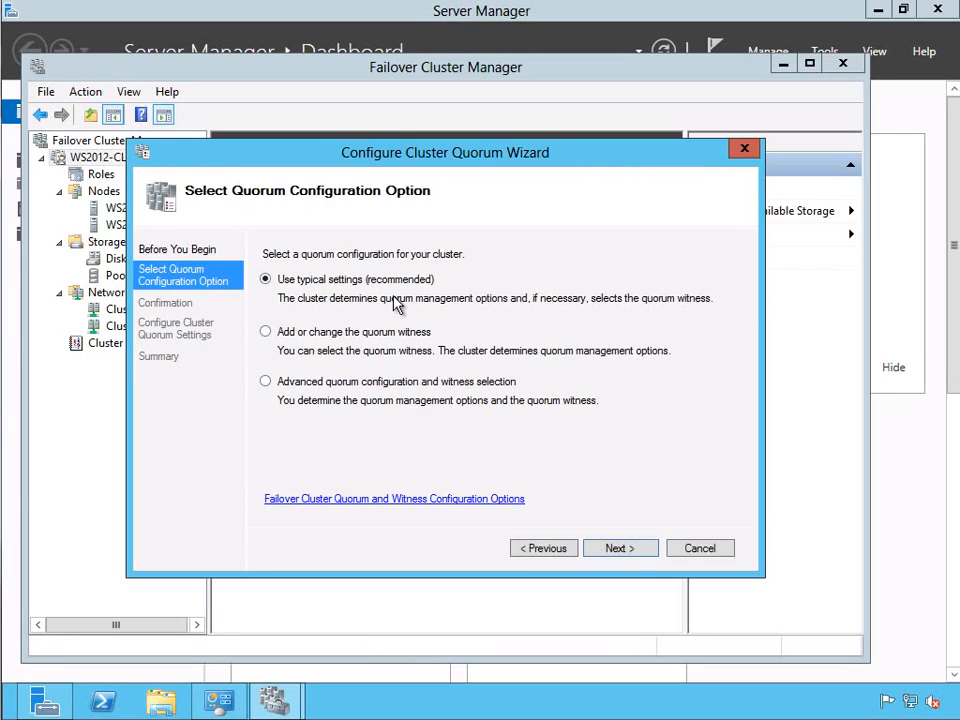
pyautogui.click(266, 333)
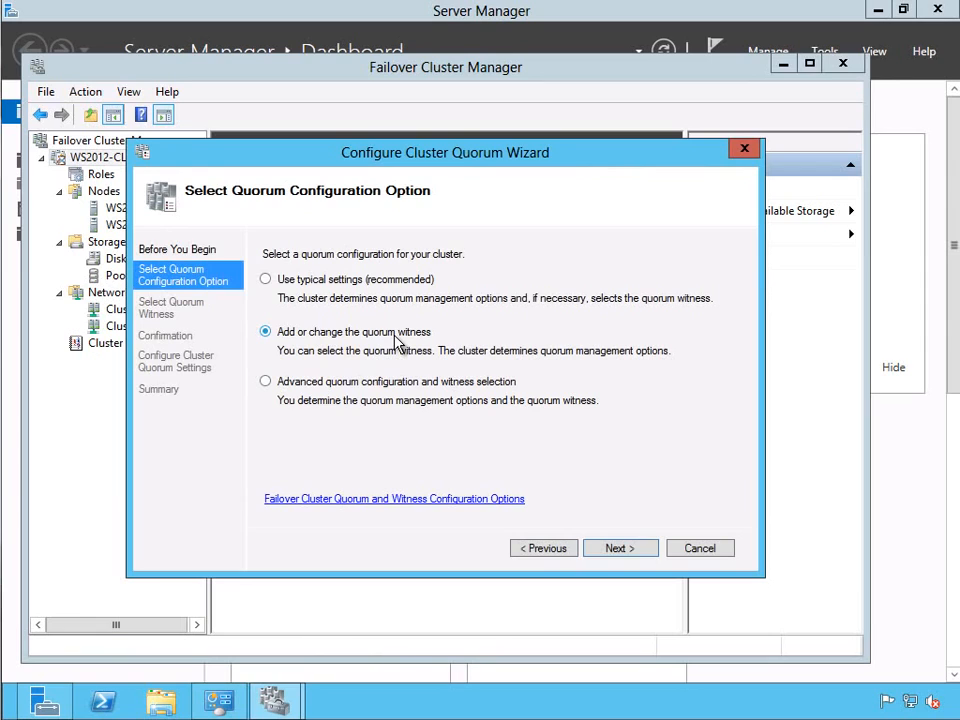
pyautogui.click(700, 549)
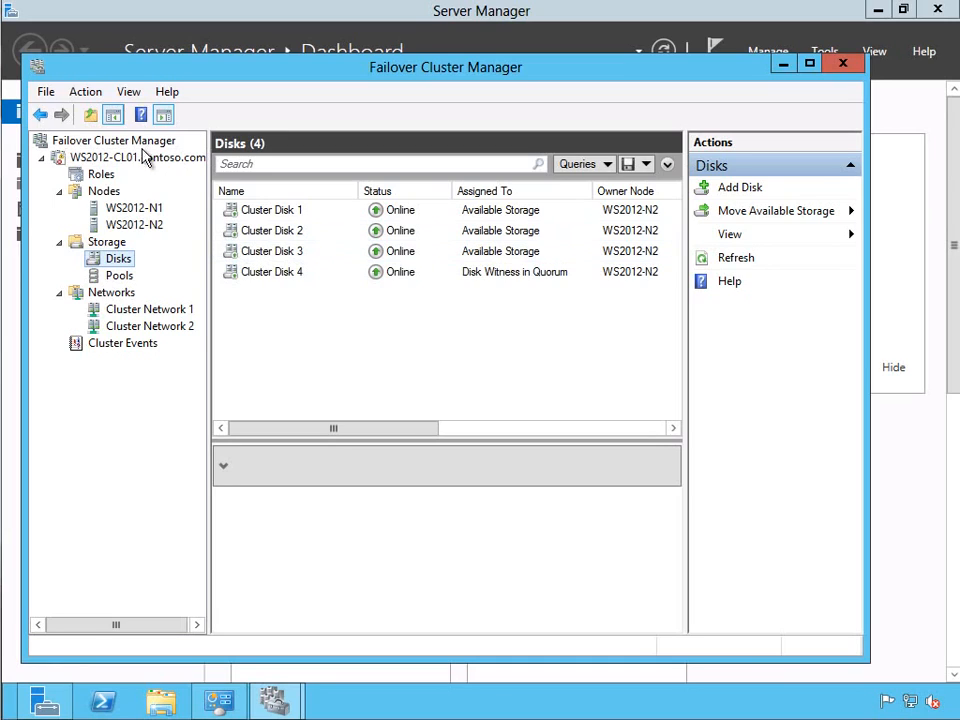
# Step: Add Cluster Disk 3 and Cluster Disk 1 to Cluster Shared Volumes
pyautogui.click(268, 255)
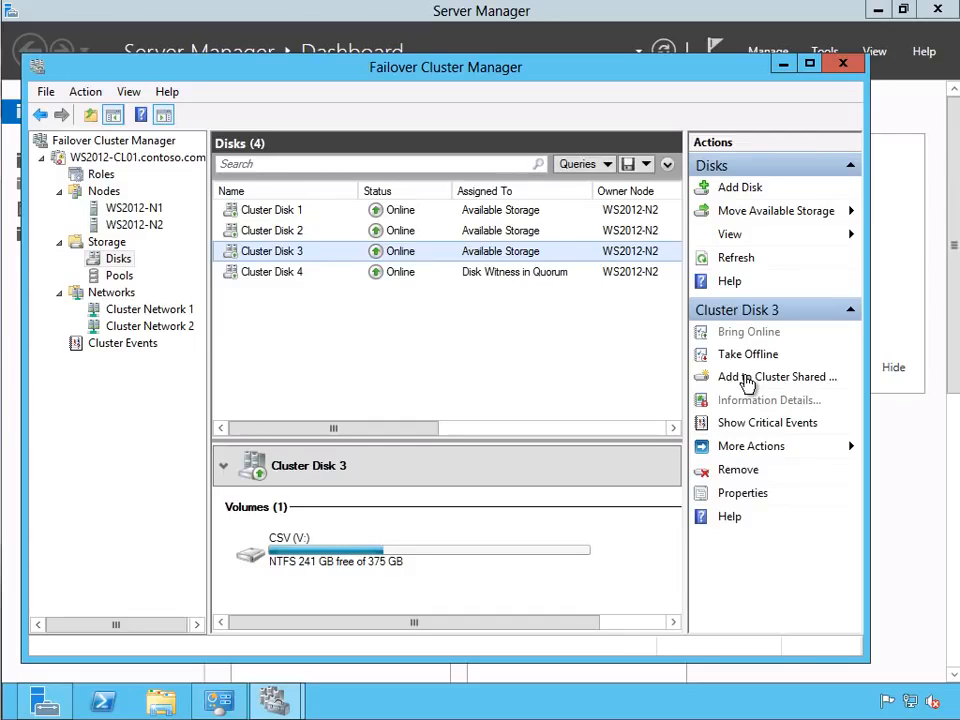
pyautogui.click(745, 380)
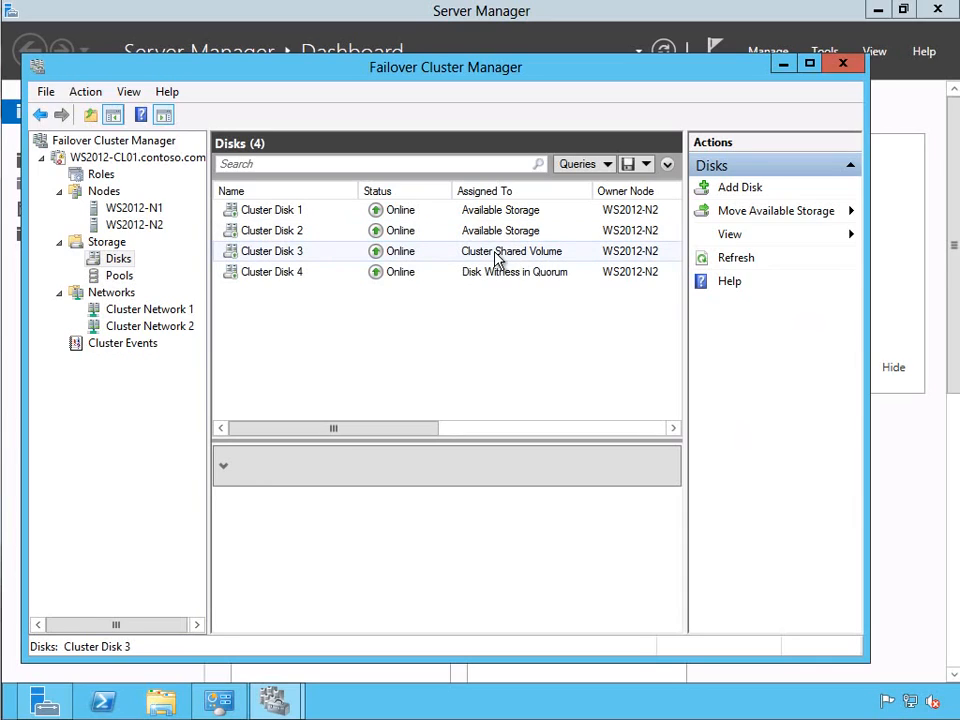
pyautogui.click(279, 214)
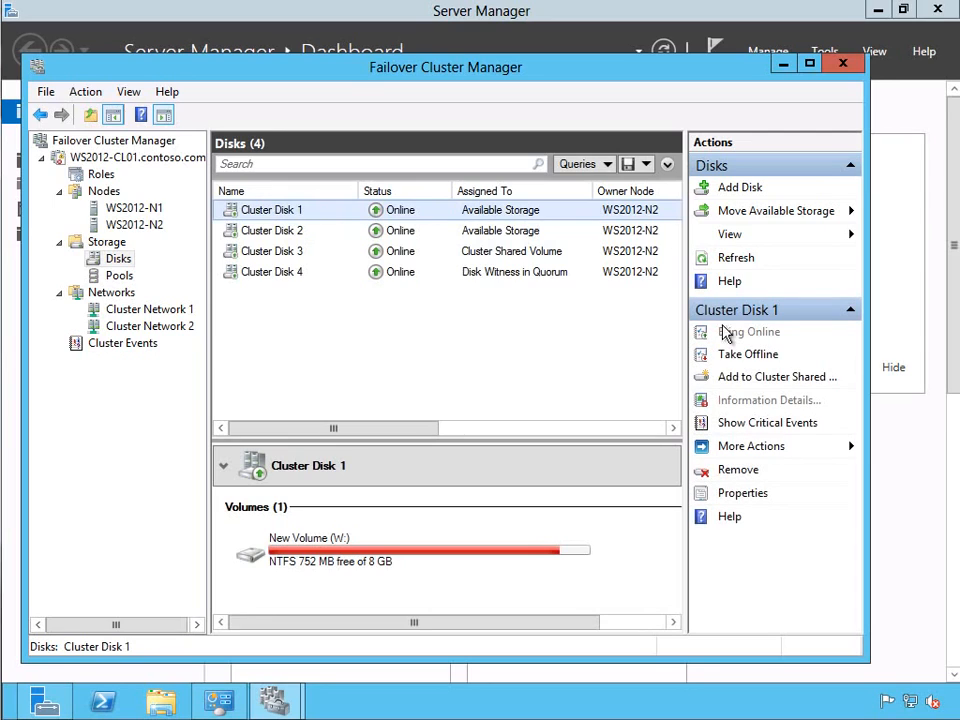
pyautogui.click(760, 379)
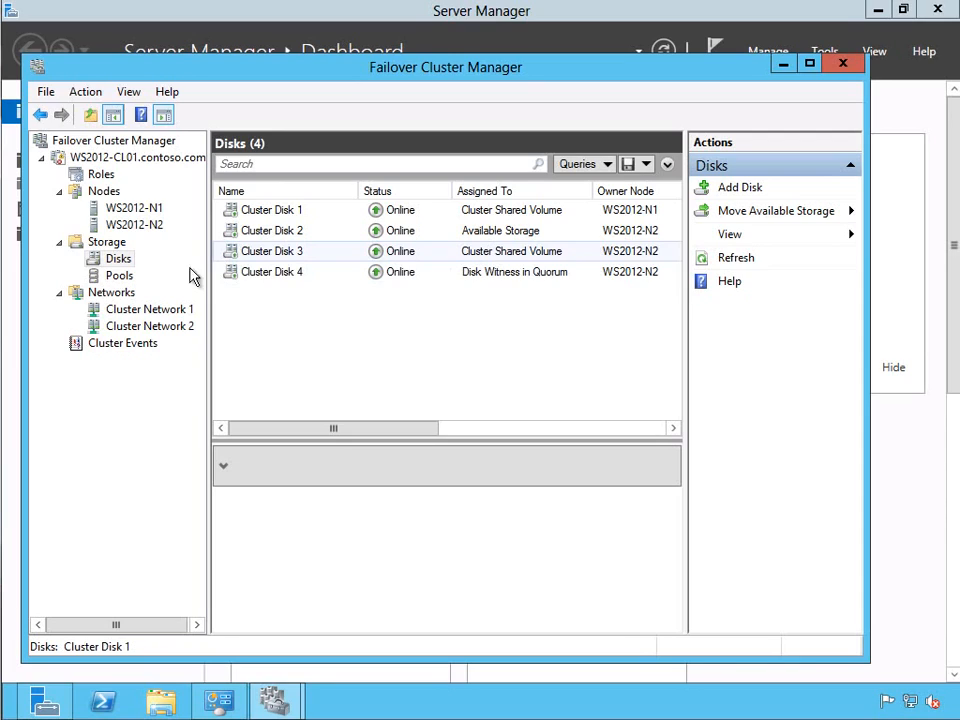
# Step: Start configuring a clustered role with the Virtual Machine role type, and proceed to the virtual machine selection
pyautogui.click(101, 176)
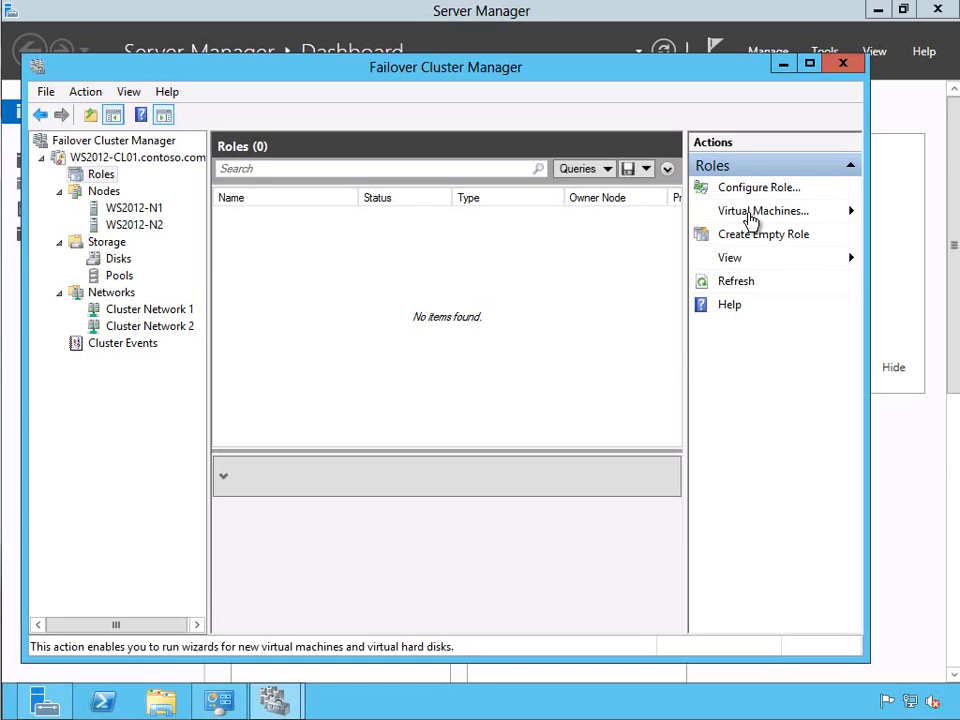
pyautogui.click(750, 219)
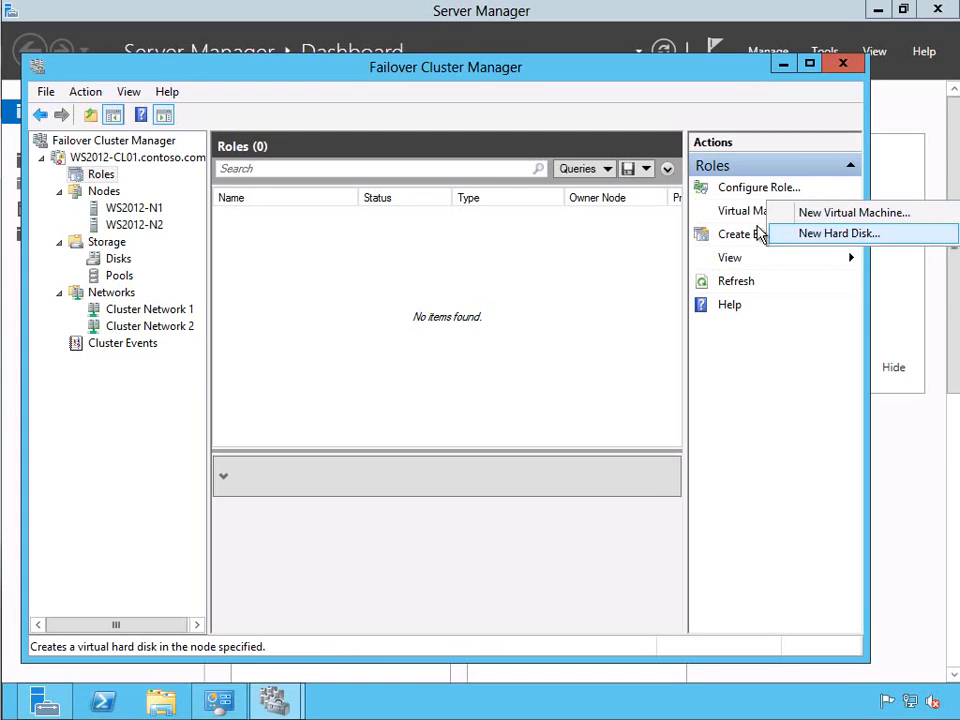
pyautogui.click(748, 190)
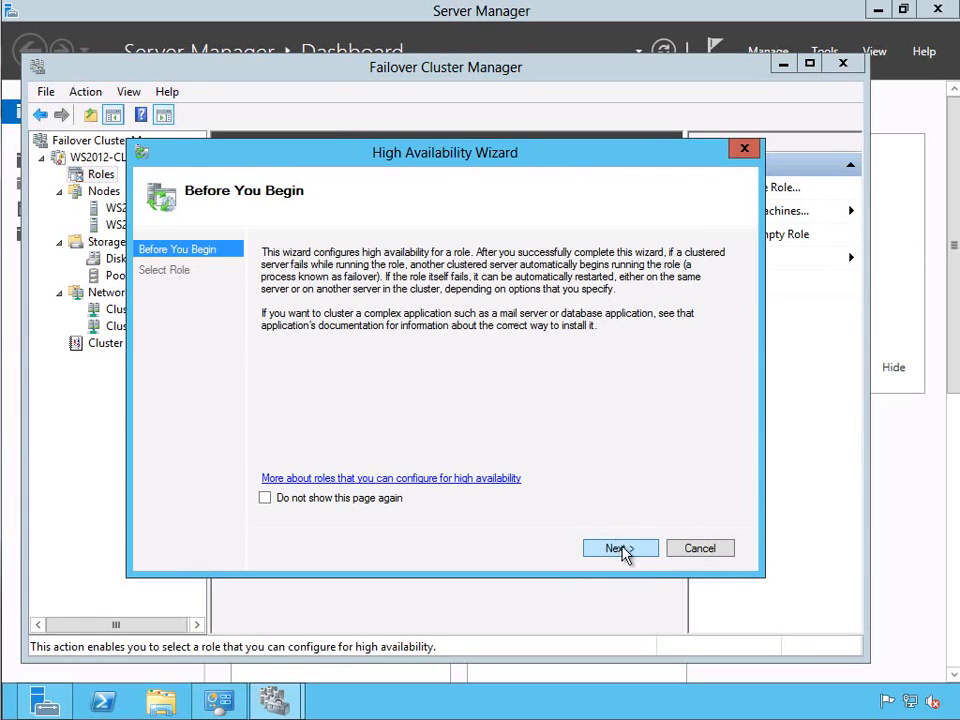
pyautogui.click(621, 549)
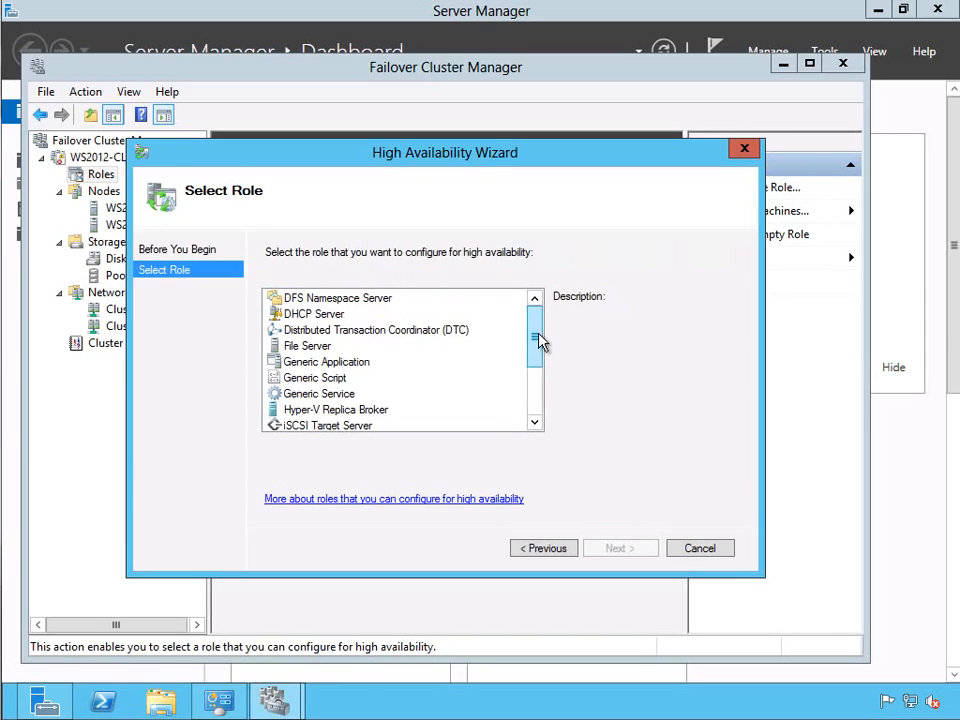
pyautogui.moveTo(538, 342); pyautogui.dragTo(537, 402)
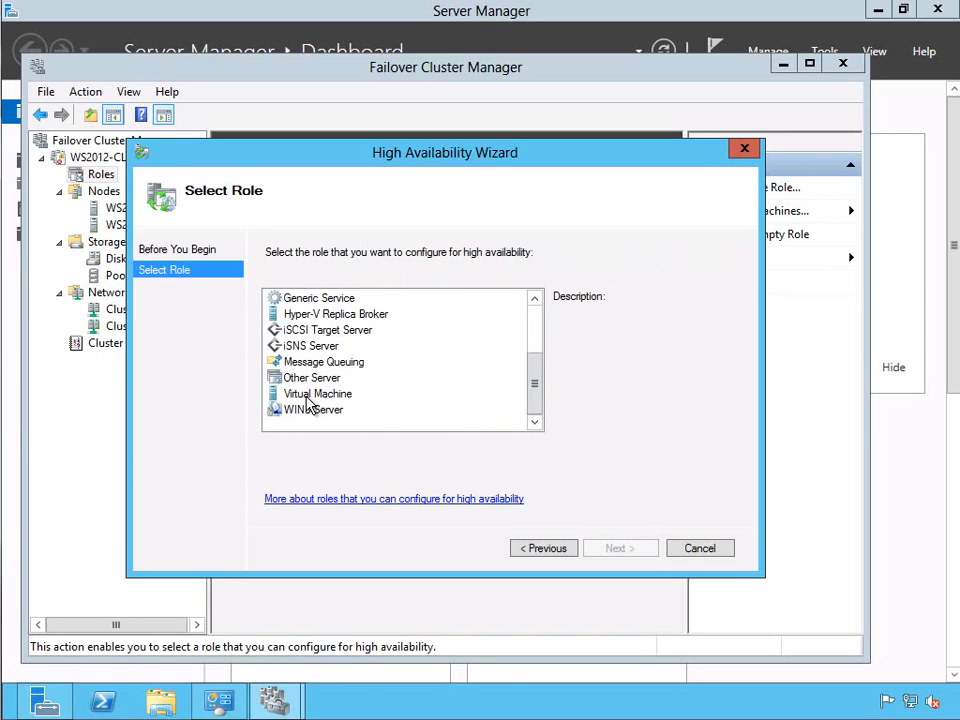
pyautogui.click(310, 394)
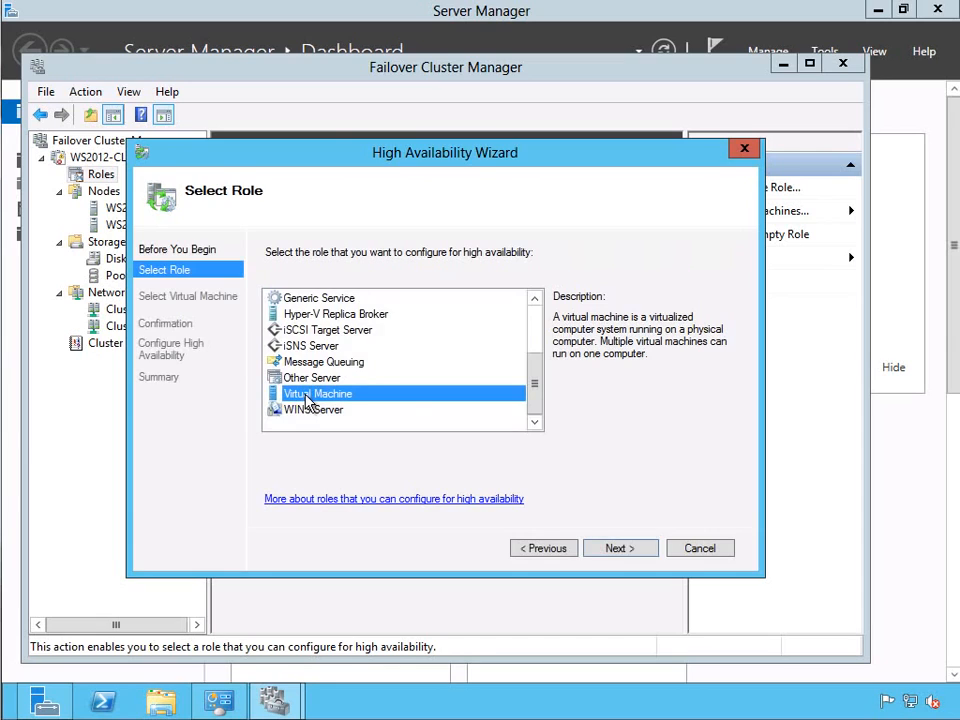
pyautogui.click(618, 549)
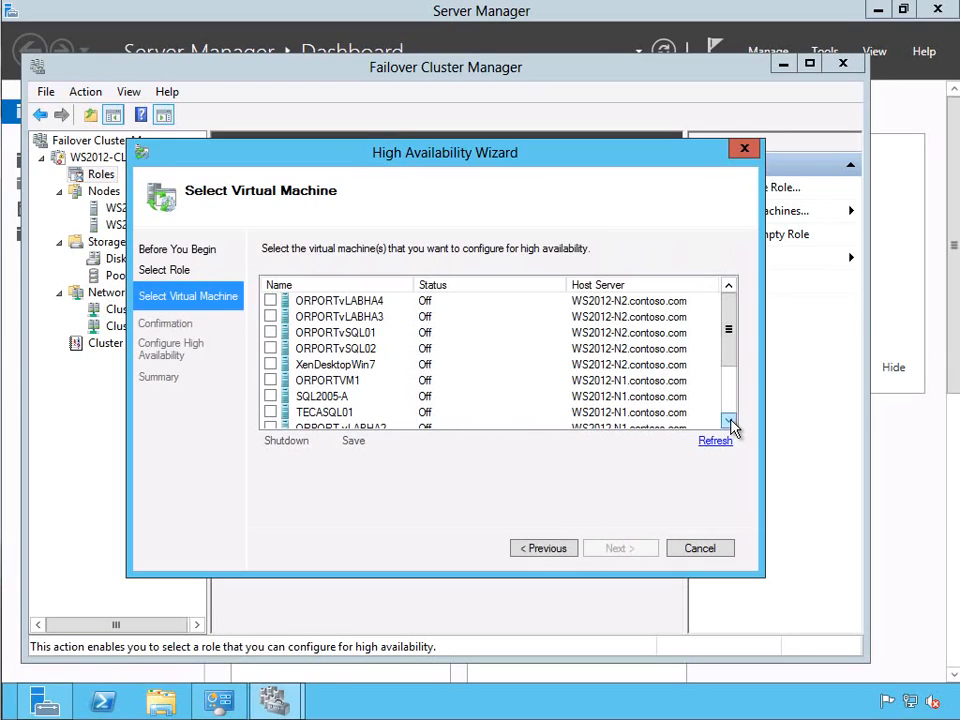
# Step: Select the virtual machine ORPORTVM1, configure it for high availability, and finish the wizard
pyautogui.click(270, 381)
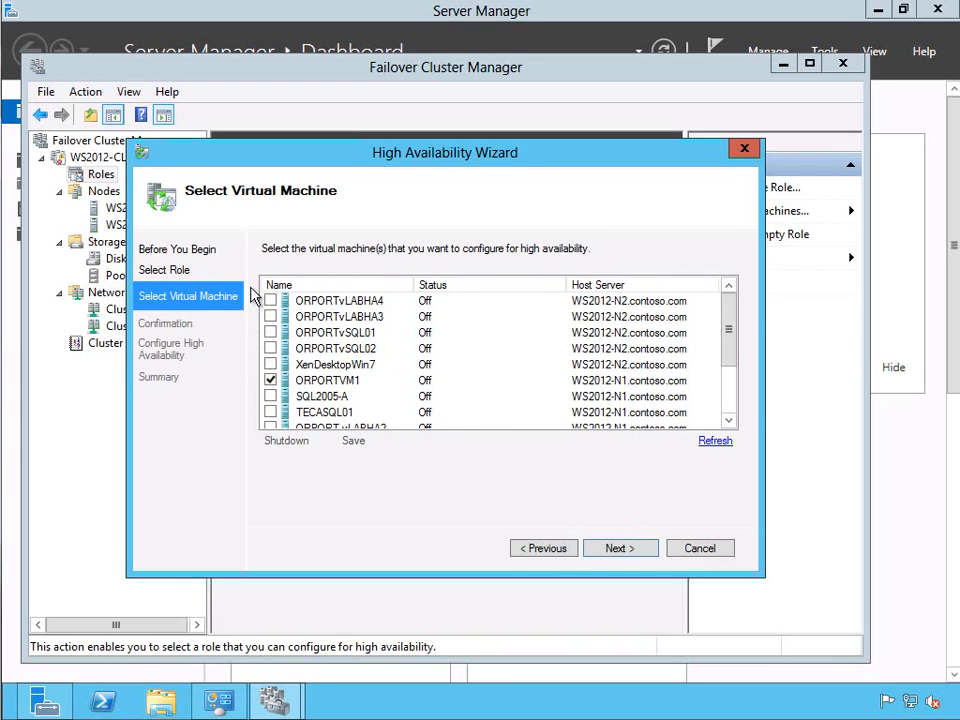
pyautogui.moveTo(729, 350); pyautogui.dragTo(733, 368)
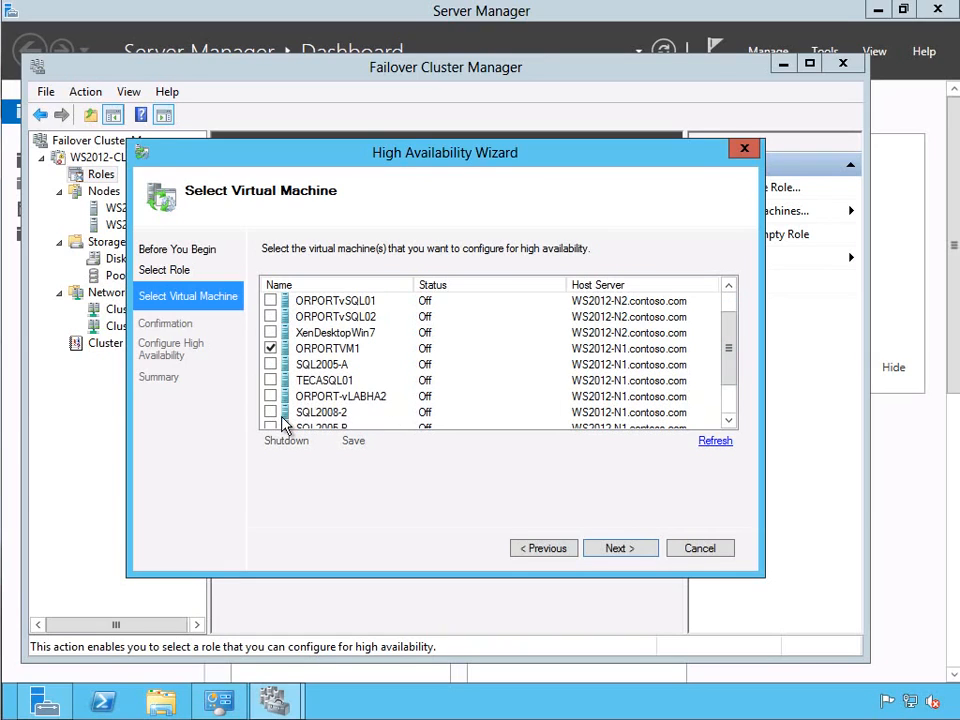
pyautogui.click(620, 549)
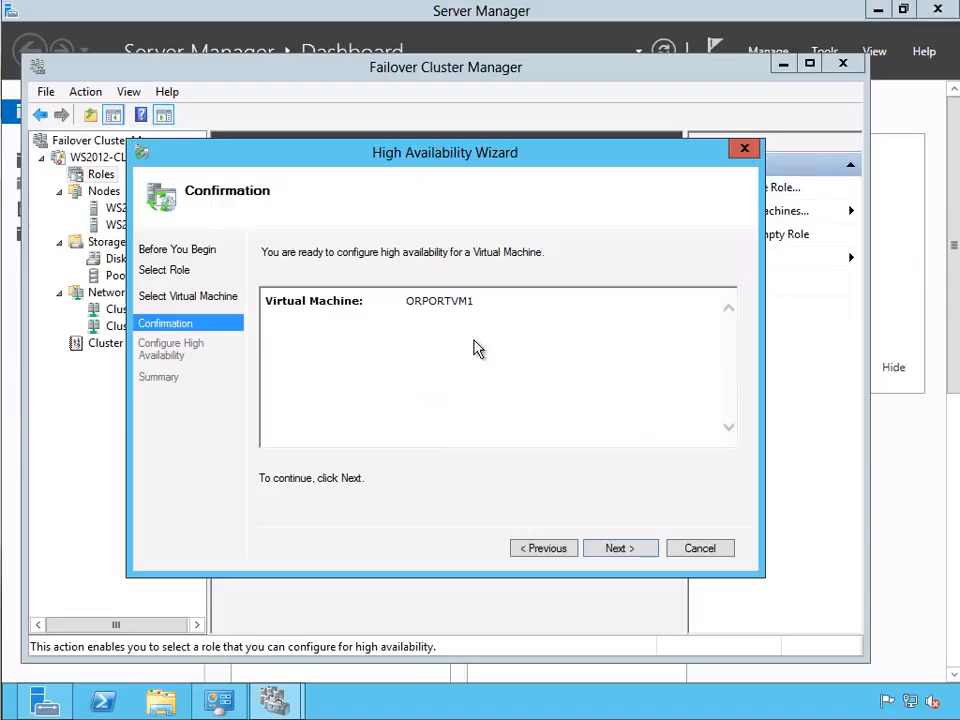
pyautogui.click(619, 549)
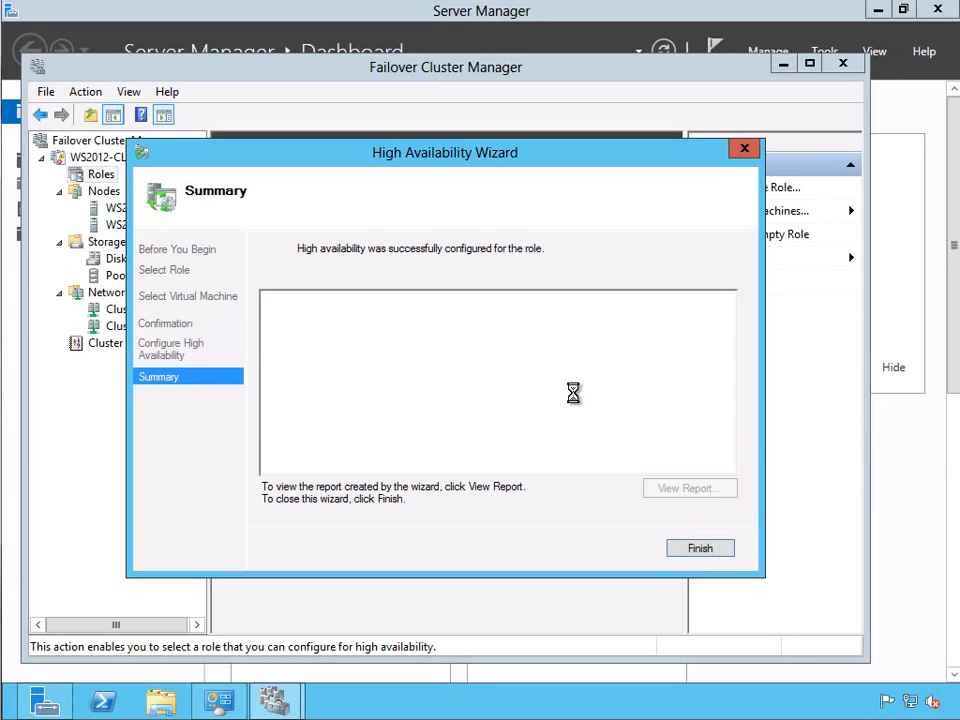
pyautogui.click(686, 551)
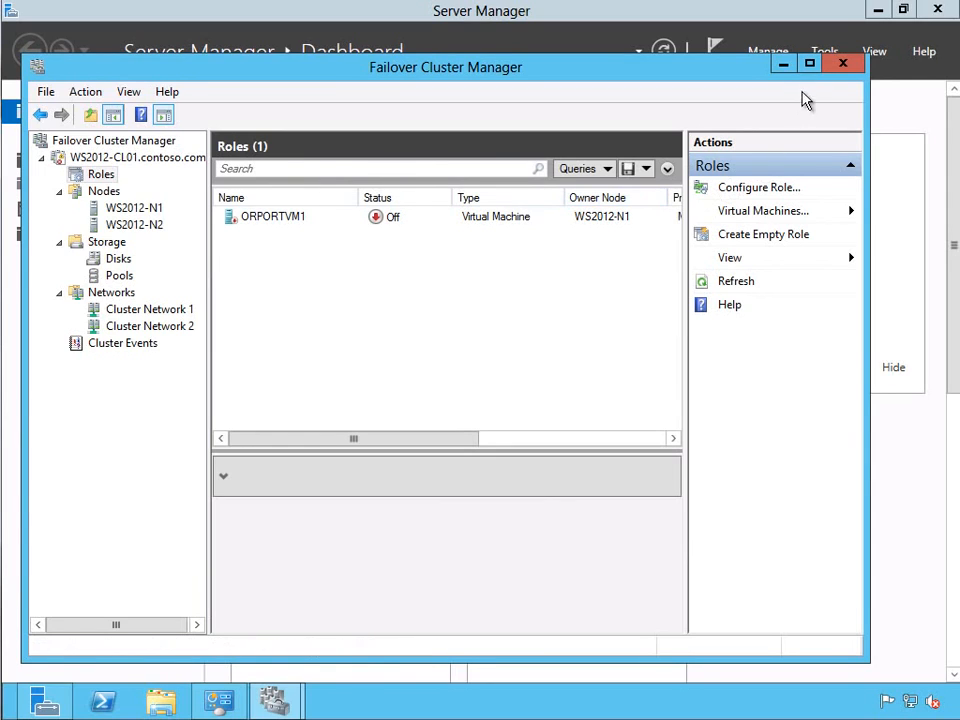
# Step: Switch to File Explorer and examine the folders in Volume1 under ClusterStorage on Local Disk (C:)
pyautogui.rightClick(158, 697)
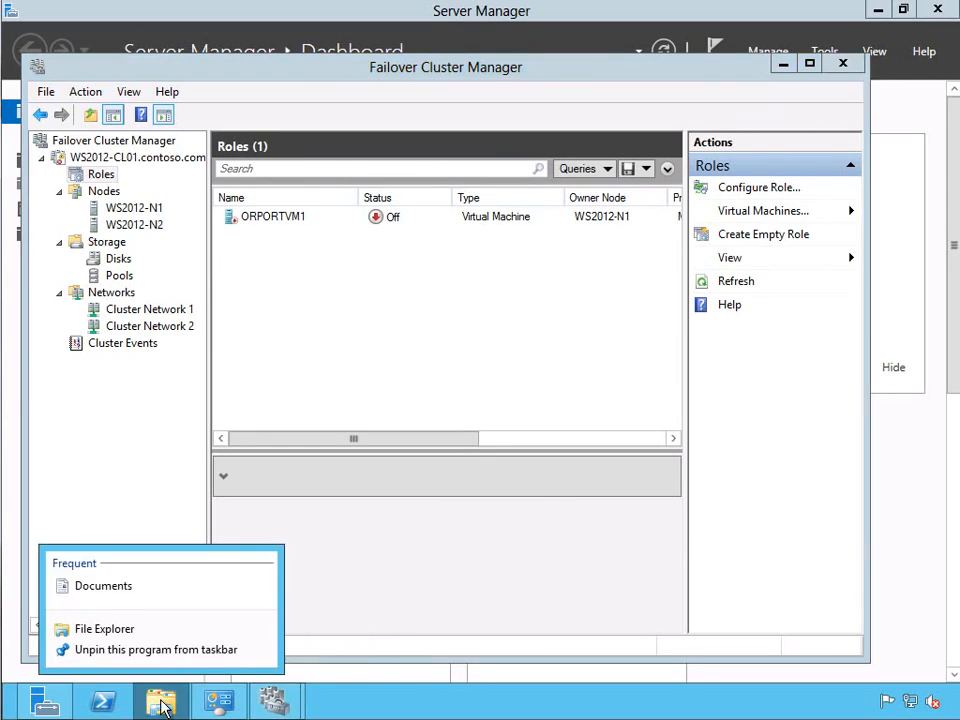
pyautogui.click(150, 630)
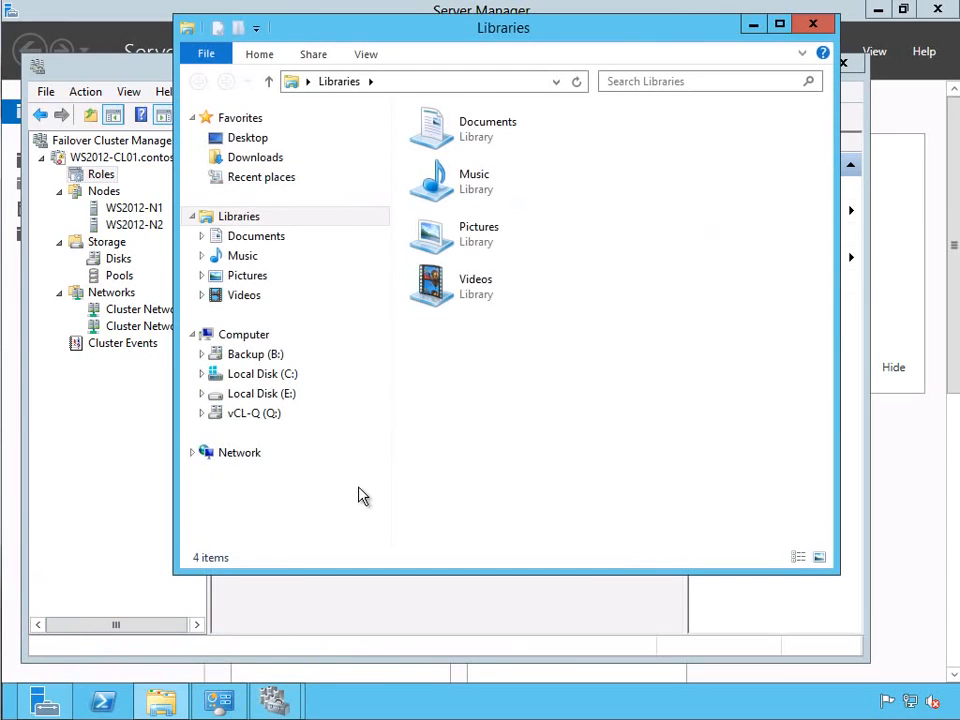
pyautogui.click(201, 374)
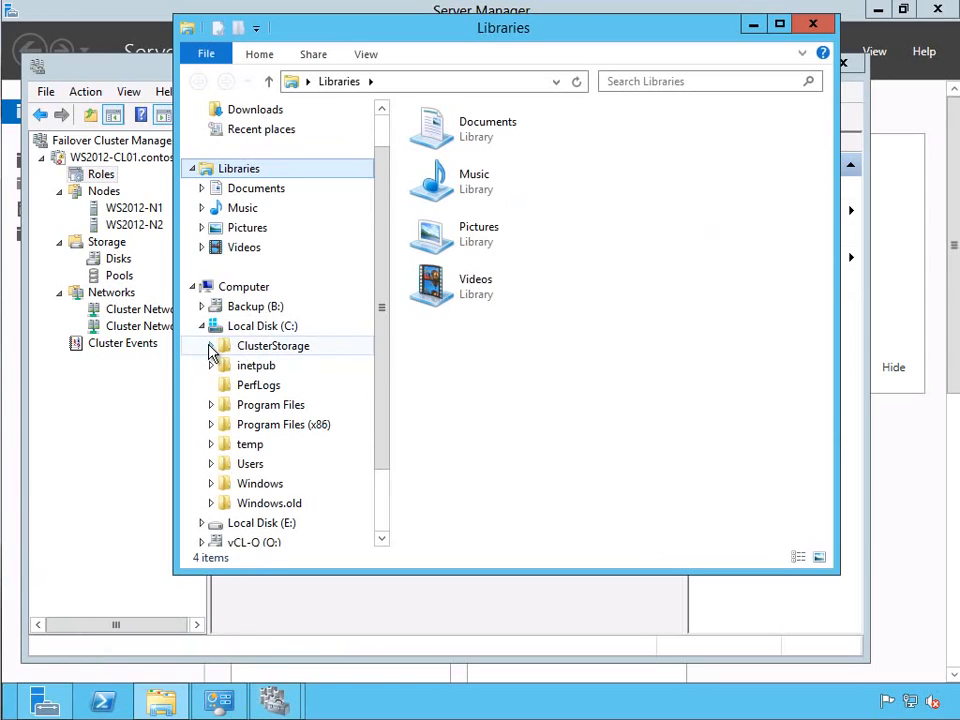
pyautogui.click(211, 346)
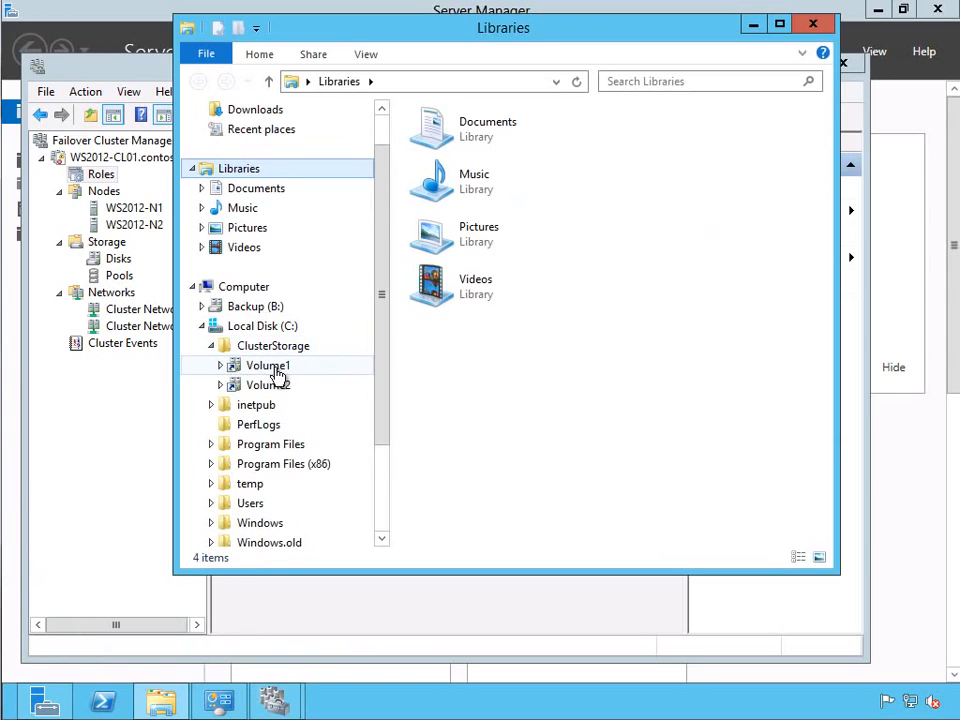
pyautogui.click(222, 369)
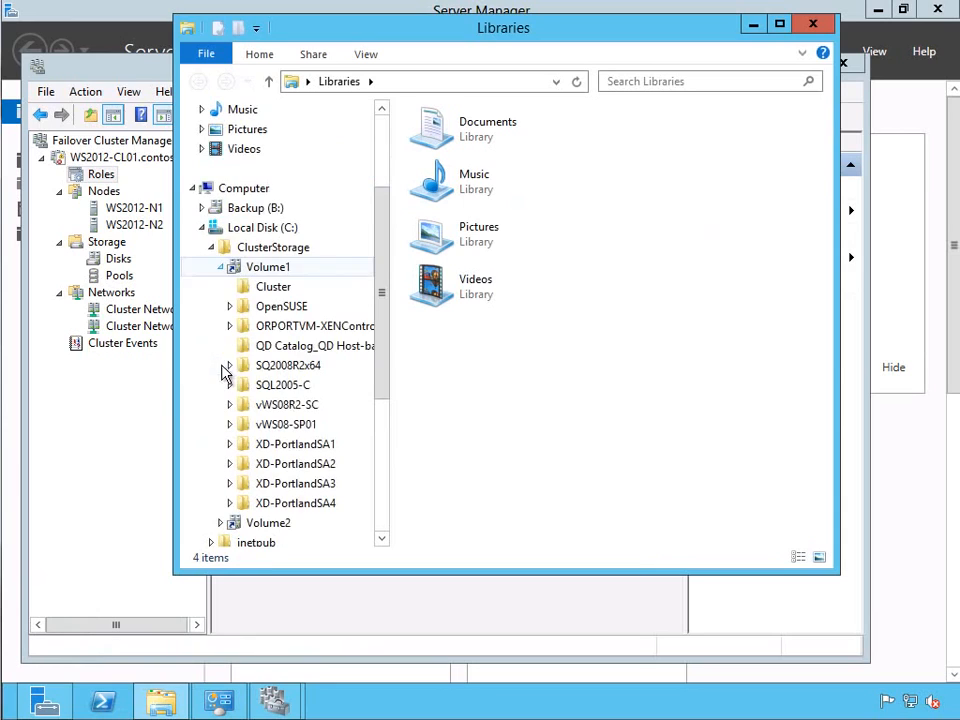
# Step: Examine the folders in Volume2 and the contents of ClusterStorage on Local Disk (C:), and close File Explorer
pyautogui.click(220, 267)
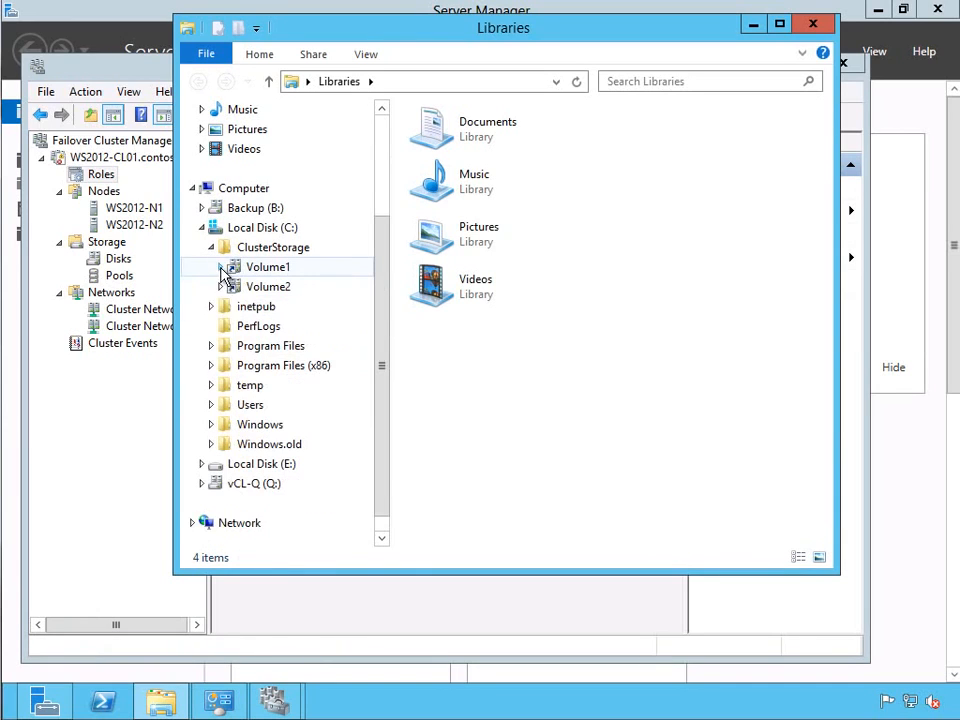
pyautogui.click(221, 289)
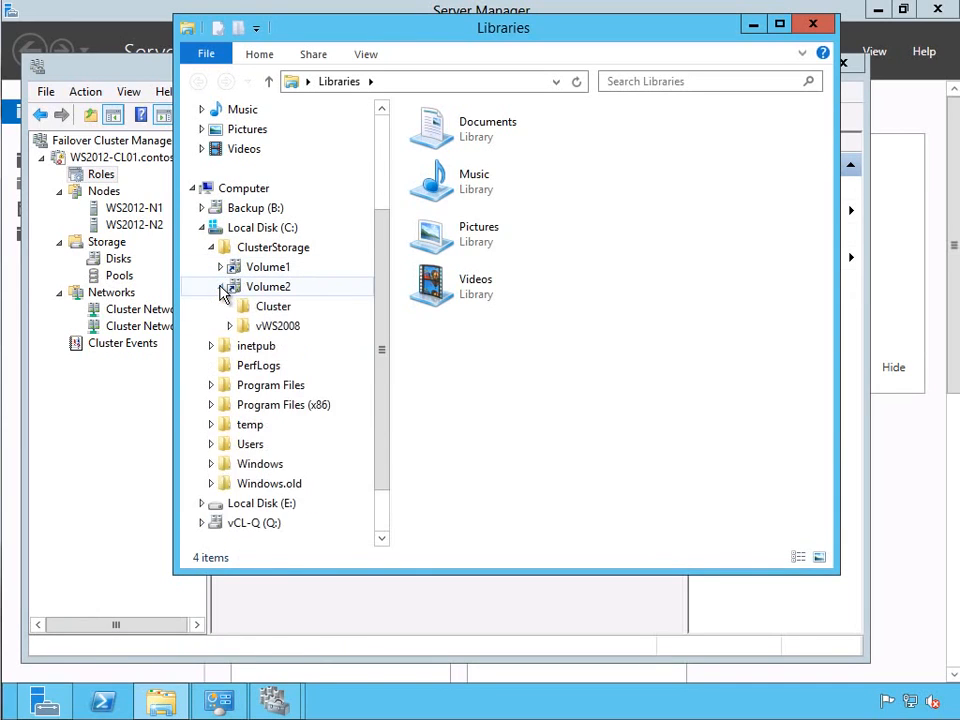
pyautogui.click(221, 288)
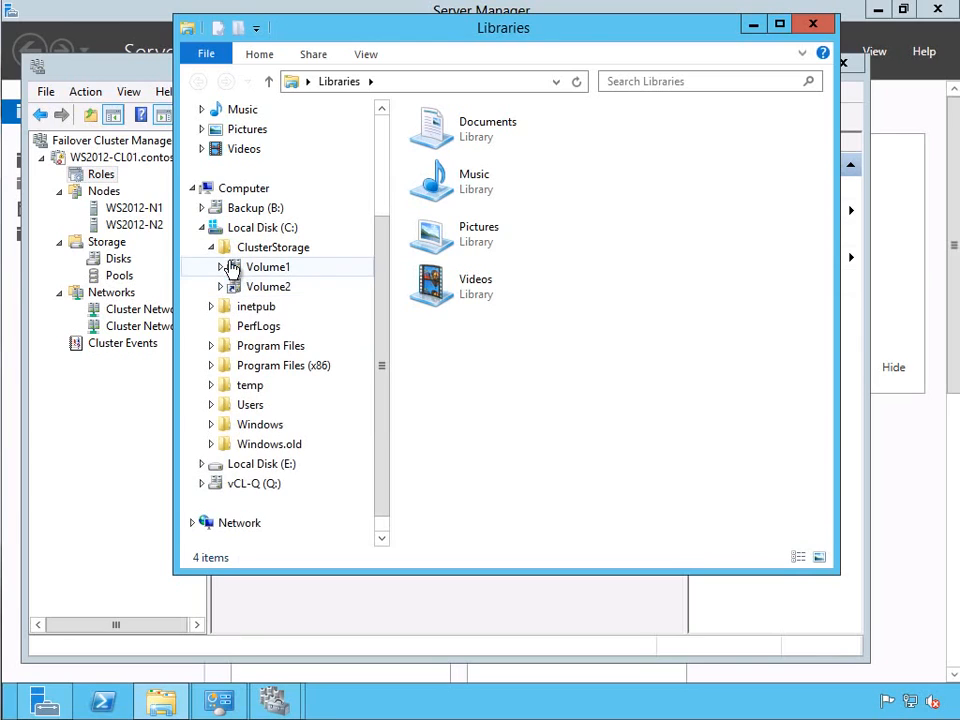
pyautogui.click(252, 250)
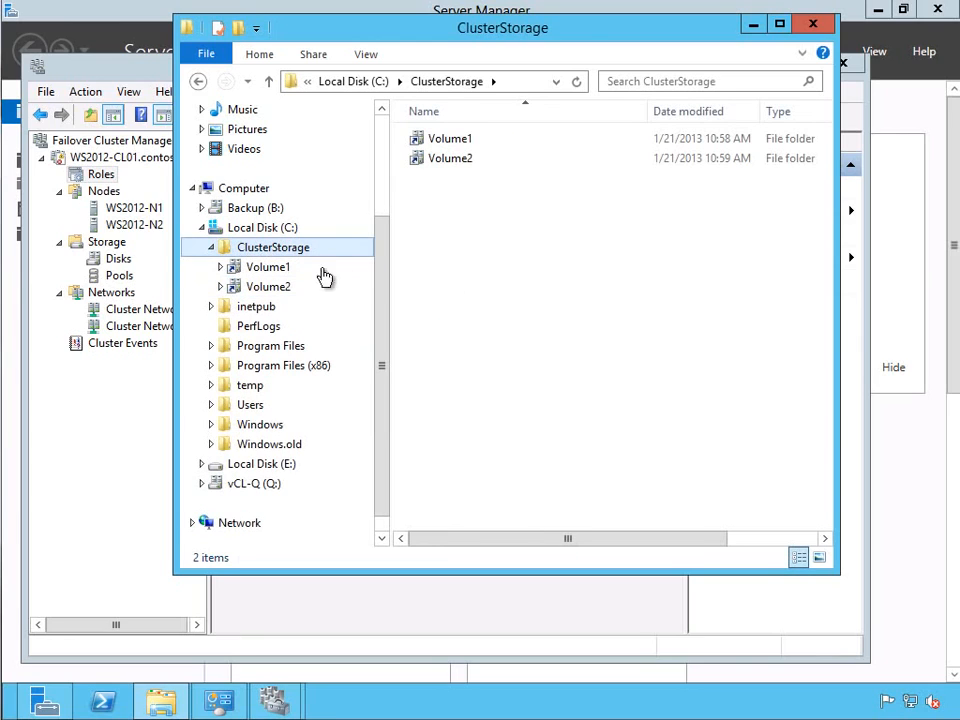
pyautogui.click(207, 248)
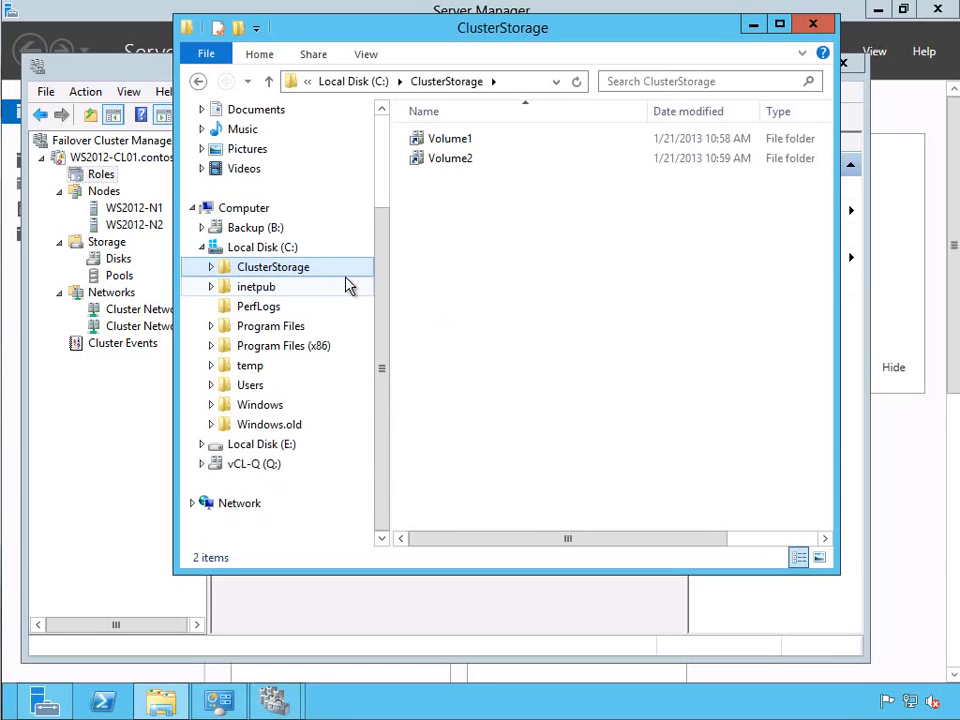
pyautogui.click(822, 24)
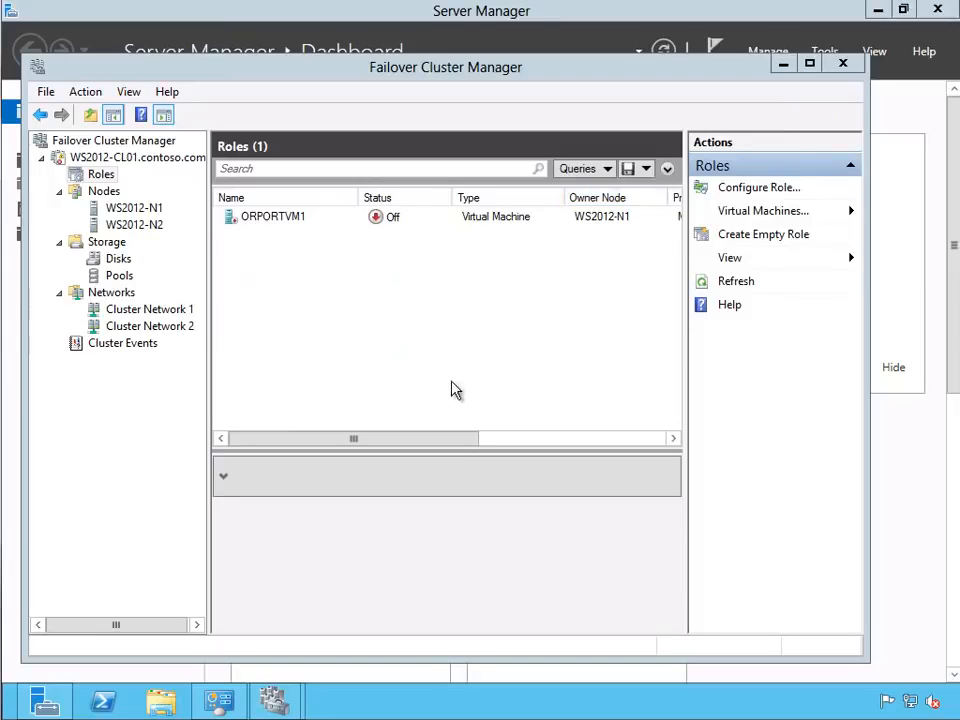